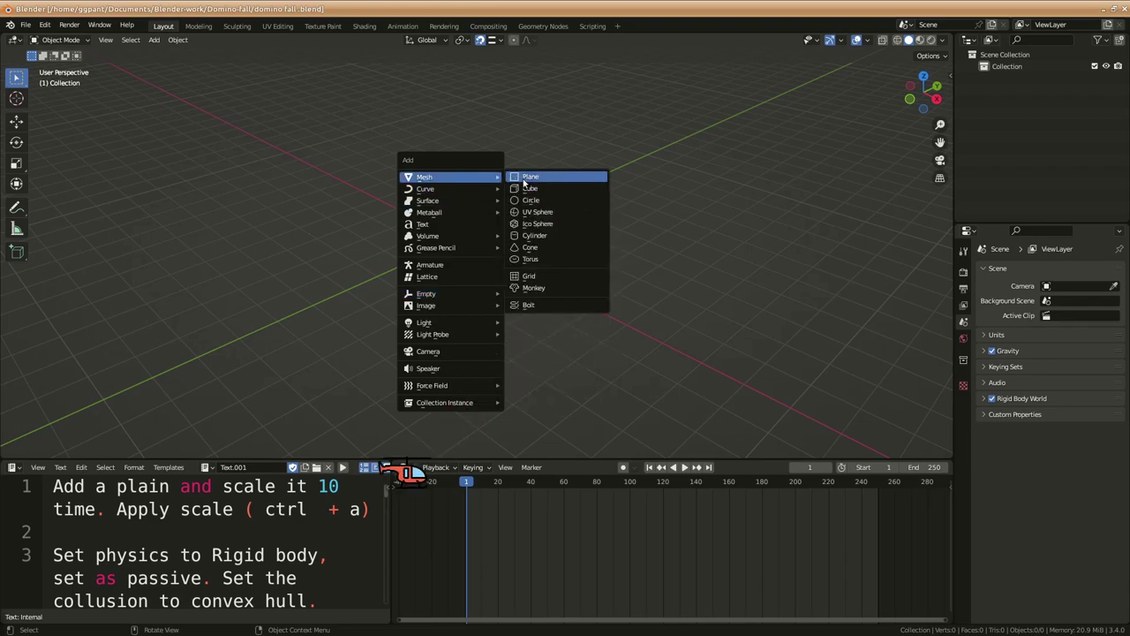
Add a plane, scale it up 10 times and apply its scale
{"action": "left_click", "coordinate": [524, 179]}
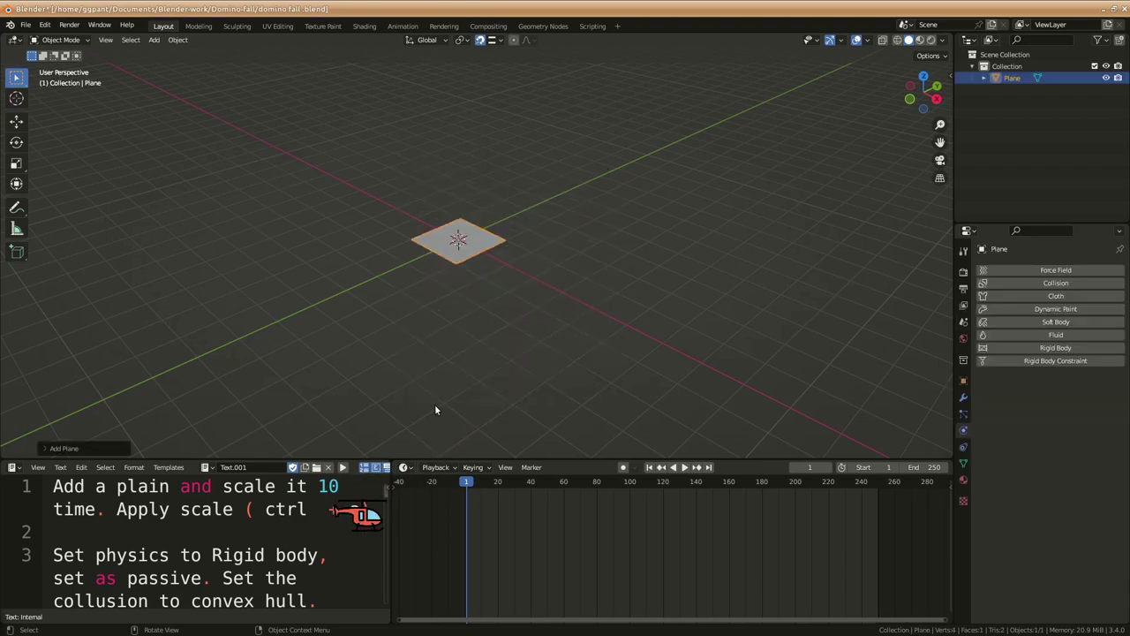
{"action": "type", "text": "s10"}
{"action": "key", "text": "Return"}
{"action": "key", "text": "ctrl+a"}
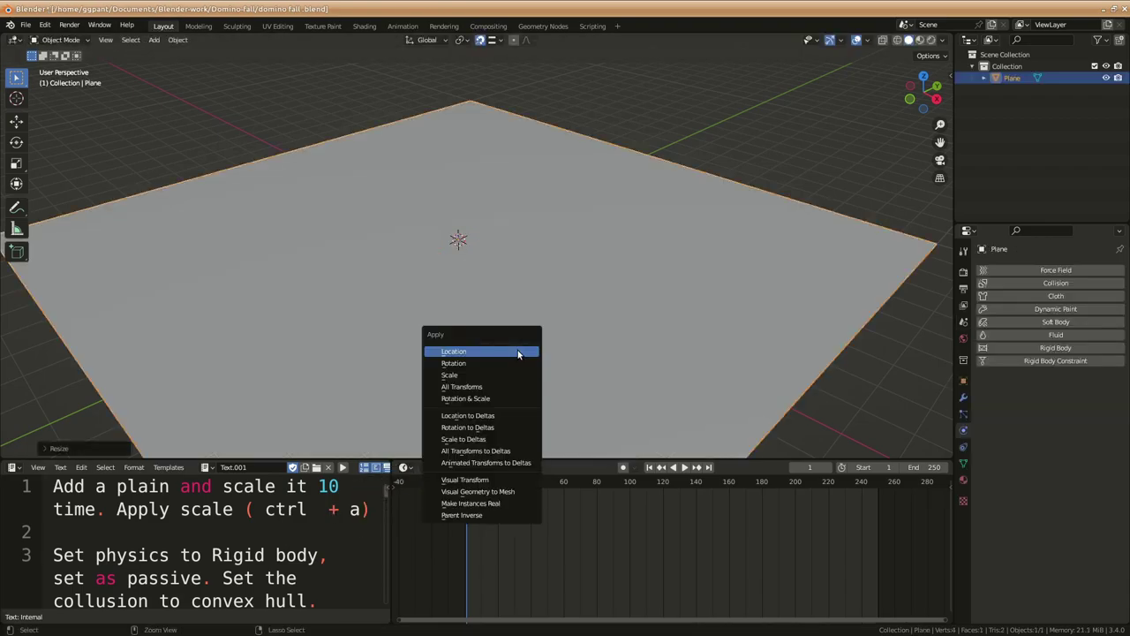
{"action": "left_click", "coordinate": [495, 375]}
Make the plane a Passive rigid body
{"action": "scroll", "coordinate": [321, 553], "scroll_direction": "down", "scroll_amount": 1}
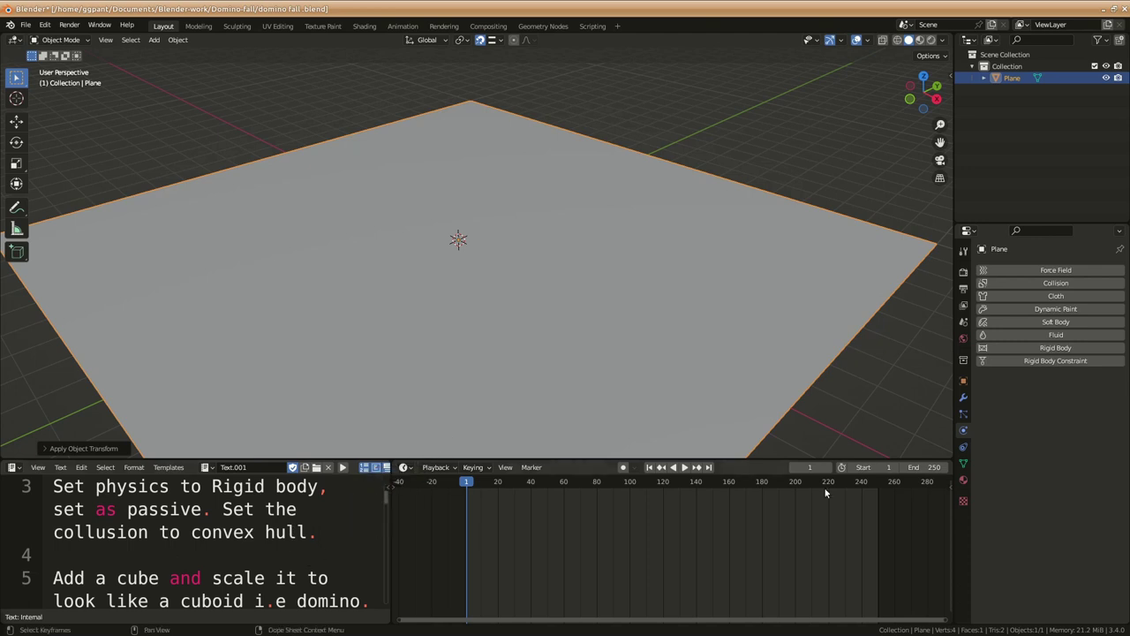
{"action": "left_click", "coordinate": [1038, 348]}
{"action": "left_click", "coordinate": [1069, 398]}
{"action": "left_click", "coordinate": [1069, 419]}
Add a cube and scale it thin along the X axis
{"action": "key", "text": "shift+a"}
{"action": "left_click", "coordinate": [521, 239]}
{"action": "key", "text": "KP_7"}
{"action": "key", "text": "s"}
{"action": "key", "text": "x"}
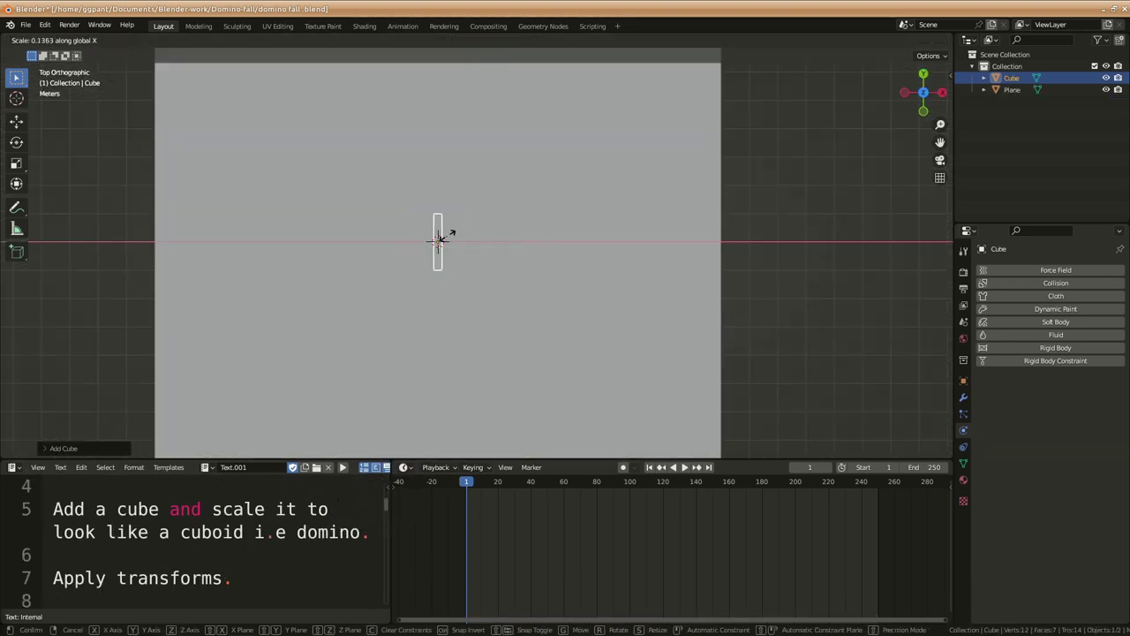
{"action": "left_click", "coordinate": [467, 295]}
{"action": "key", "text": "KP_3"}
{"action": "mouse_move", "coordinate": [475, 290]}
{"action": "middle_mouse_down"}
{"action": "mouse_move", "coordinate": [494, 265]}
{"action": "mouse_move", "coordinate": [442, 294]}
{"action": "mouse_move", "coordinate": [503, 234]}
{"action": "mouse_move", "coordinate": [536, 261]}
{"action": "middle_mouse_up"}
Stretch the cuboid tall along Z and lift it to rest on the plane
{"action": "key", "text": "s"}
{"action": "key", "text": "z"}
{"action": "left_click", "coordinate": [516, 189]}
{"action": "key", "text": "KP_1"}
{"action": "key", "text": "g"}
{"action": "key", "text": "z"}
{"action": "left_click", "coordinate": [515, 203]}
{"action": "mouse_move", "coordinate": [515, 203]}
{"action": "middle_mouse_down"}
{"action": "mouse_move", "coordinate": [462, 274]}
{"action": "mouse_move", "coordinate": [466, 253]}
{"action": "middle_mouse_up"}
Apply the domino's rotation, scale and location, then set origins for both objects
{"action": "left_click", "coordinate": [177, 40]}
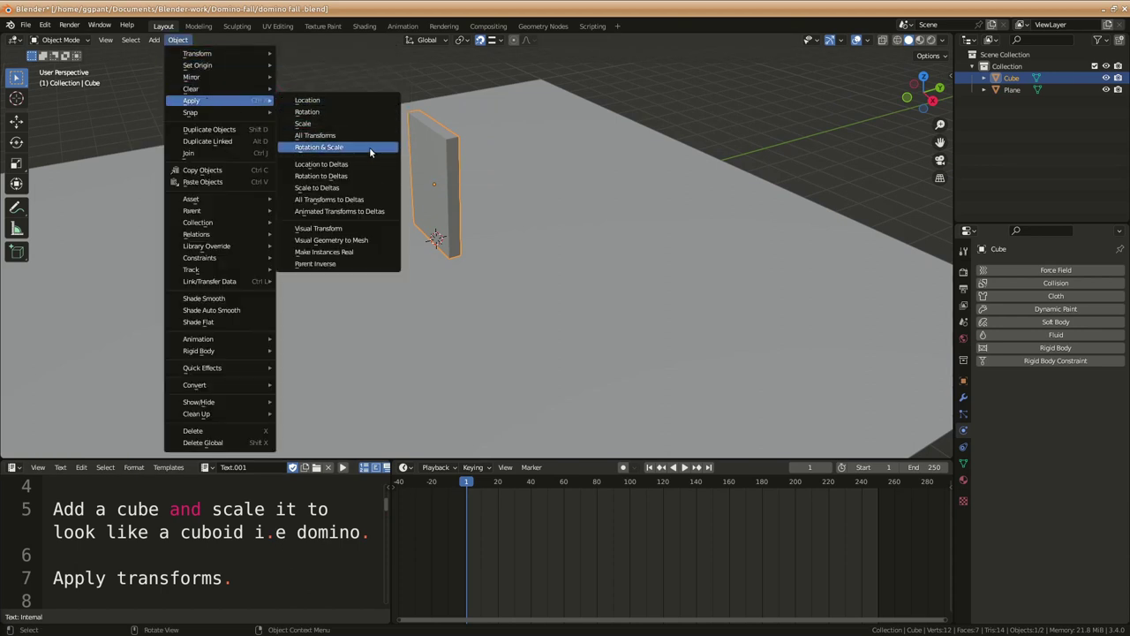
{"action": "left_click", "coordinate": [371, 147]}
{"action": "left_click", "coordinate": [177, 39]}
{"action": "mouse_move", "coordinate": [192, 101]}
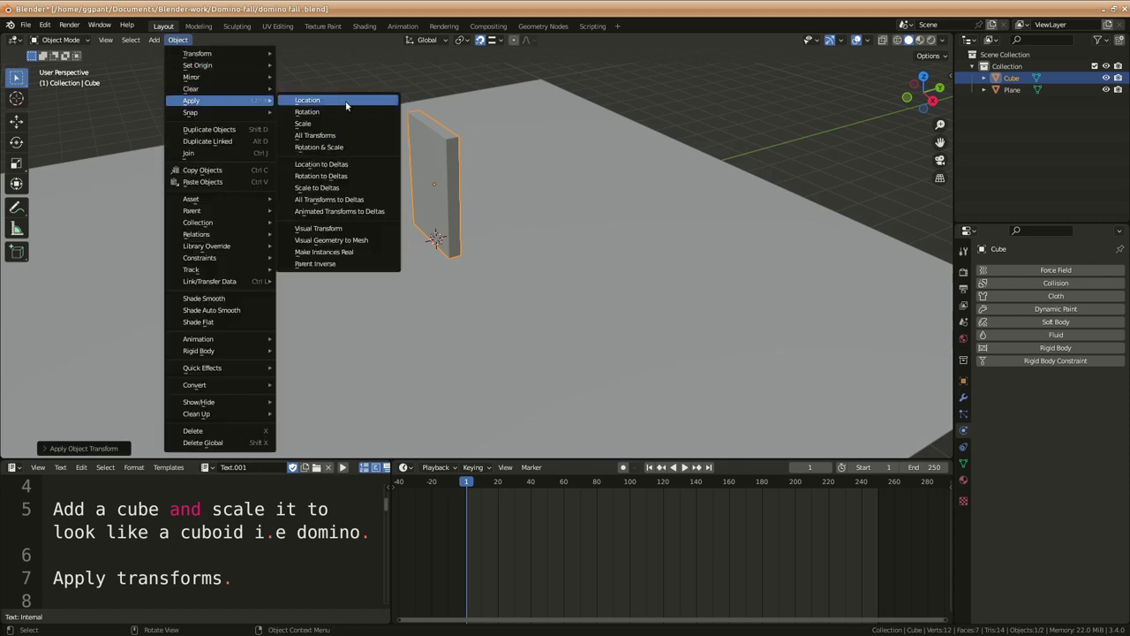
{"action": "left_click", "coordinate": [346, 105]}
{"action": "key", "text": "a"}
{"action": "left_click", "coordinate": [177, 40]}
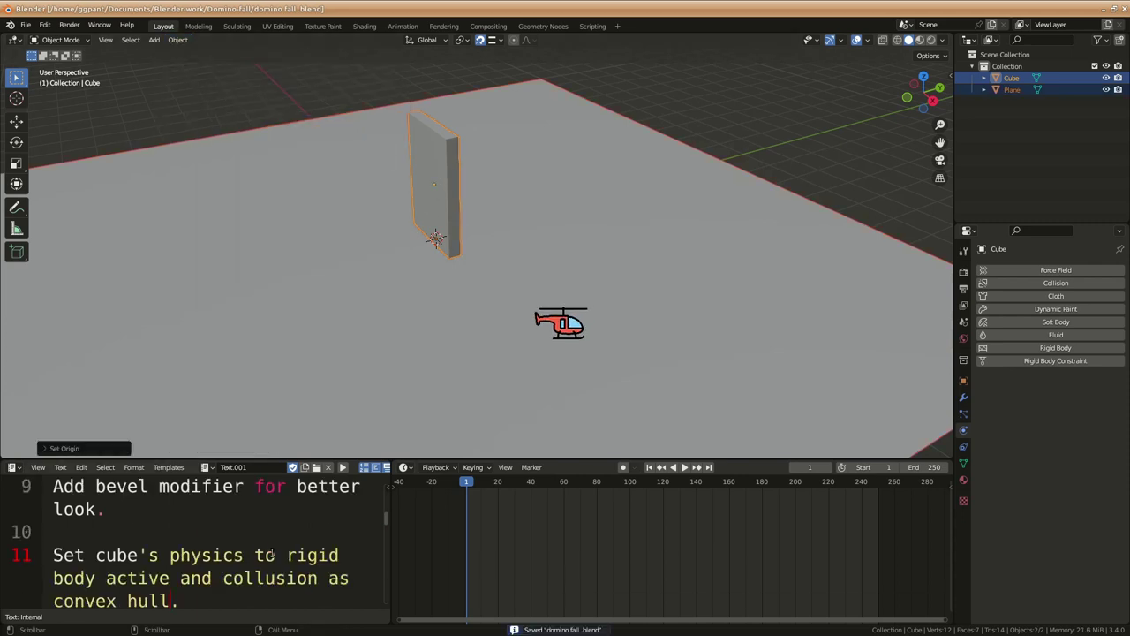
Add a Bevel modifier to the domino with a 0.049 m amount and 2 segments
{"action": "left_click", "coordinate": [963, 398]}
{"action": "left_click", "coordinate": [1000, 270]}
{"action": "left_click", "coordinate": [883, 318]}
{"action": "scroll", "coordinate": [532, 183], "scroll_direction": "up", "scroll_amount": 2}
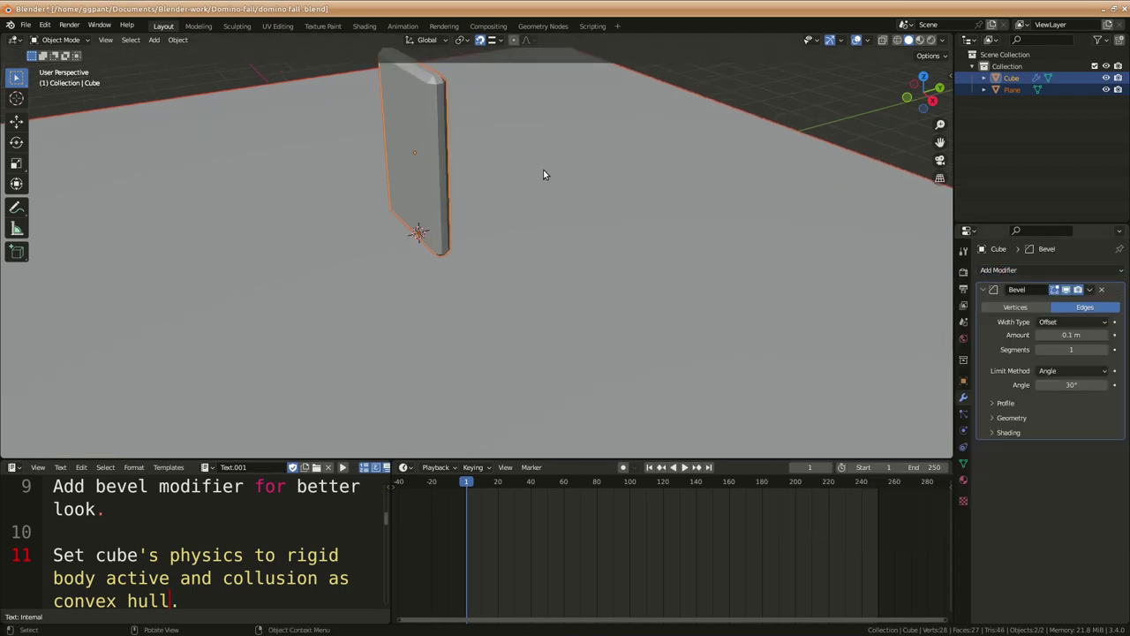
{"action": "key", "text": "grave"}
{"action": "scroll", "coordinate": [530, 247], "scroll_direction": "up", "scroll_amount": 2}
{"action": "scroll", "coordinate": [565, 300], "scroll_direction": "up", "scroll_amount": 2}
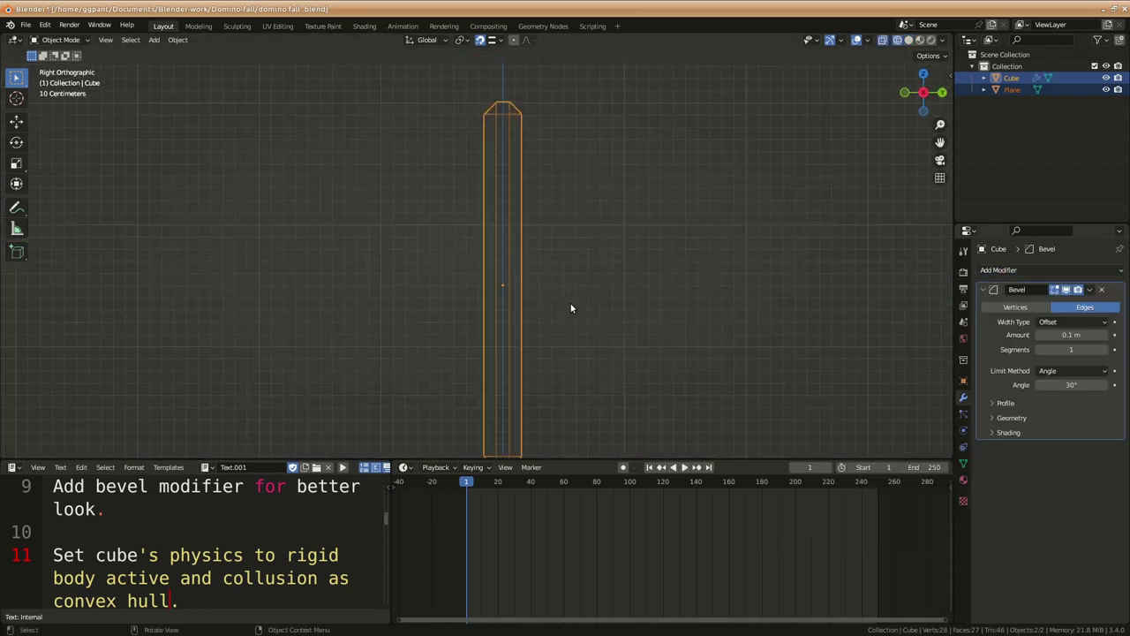
{"action": "mouse_move", "coordinate": [1072, 334]}
{"action": "left_mouse_down"}
{"action": "mouse_move", "coordinate": [1055, 334]}
{"action": "mouse_move", "coordinate": [1086, 349]}
{"action": "left_mouse_up"}
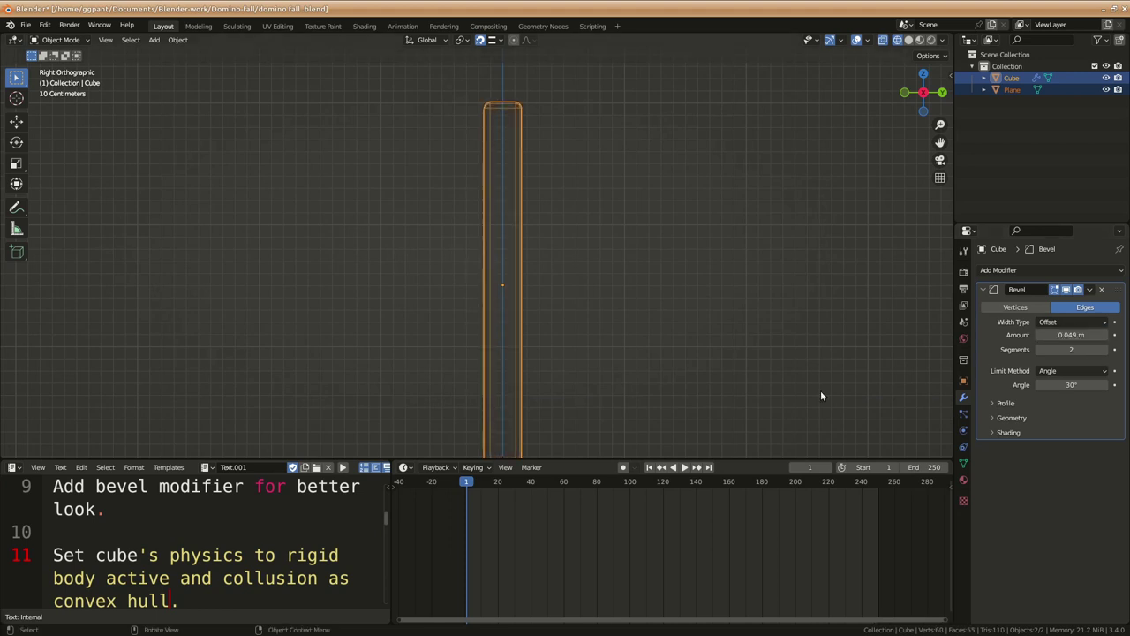
Save the file and apply the Bevel modifier permanently to the domino's mesh
{"action": "key", "text": "ctrl+s"}
{"action": "left_click", "coordinate": [1090, 289]}
{"action": "left_click", "coordinate": [1047, 309]}
{"action": "mouse_move", "coordinate": [777, 295]}
{"action": "middle_mouse_down"}
{"action": "mouse_move", "coordinate": [600, 308]}
{"action": "mouse_move", "coordinate": [720, 314]}
{"action": "mouse_move", "coordinate": [711, 316]}
{"action": "middle_mouse_up"}
{"action": "scroll", "coordinate": [195, 529], "scroll_direction": "down", "scroll_amount": 1}
{"action": "left_click_drag", "start_coordinate": [53, 486], "coordinate": [212, 545]}
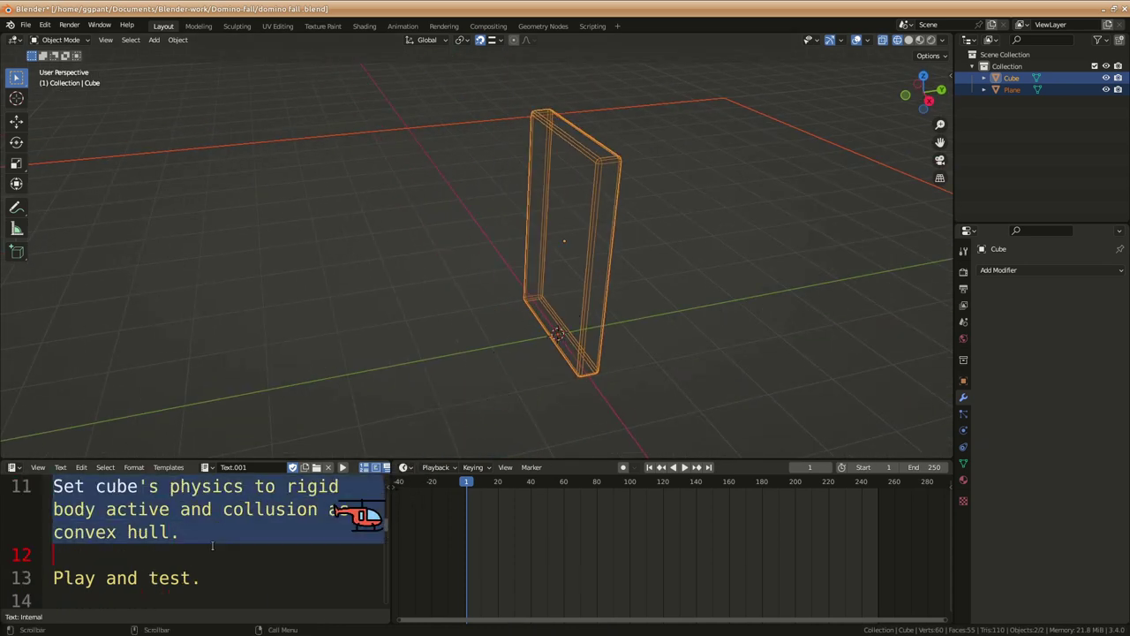
Make the domino an Active rigid body with Convex Hull collisions
{"action": "left_click", "coordinate": [963, 430]}
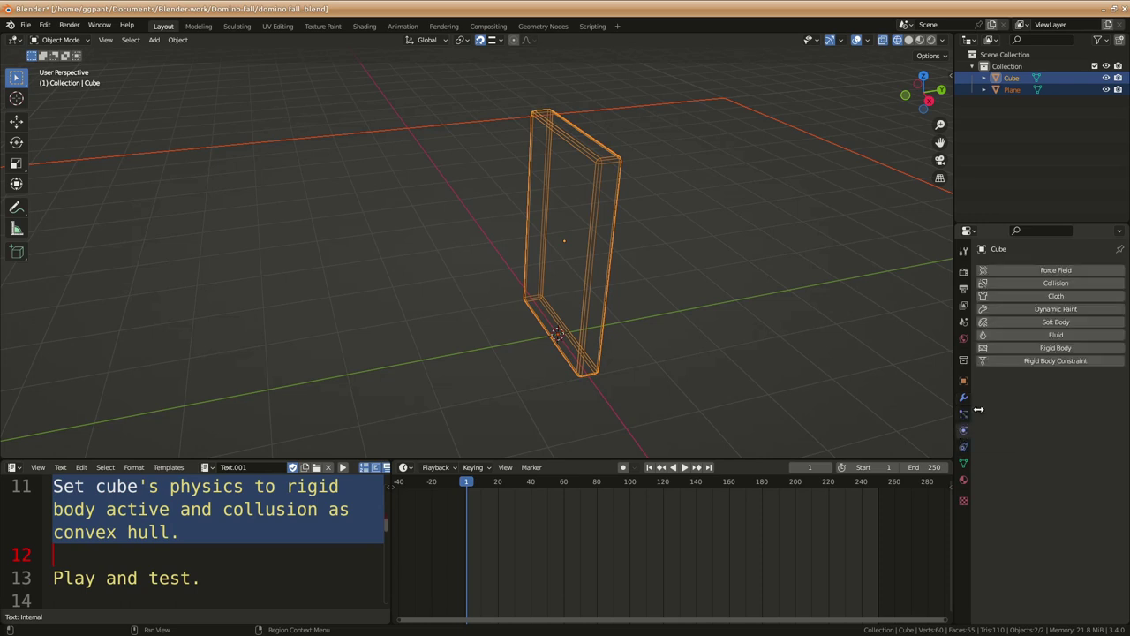
{"action": "left_click", "coordinate": [1065, 348]}
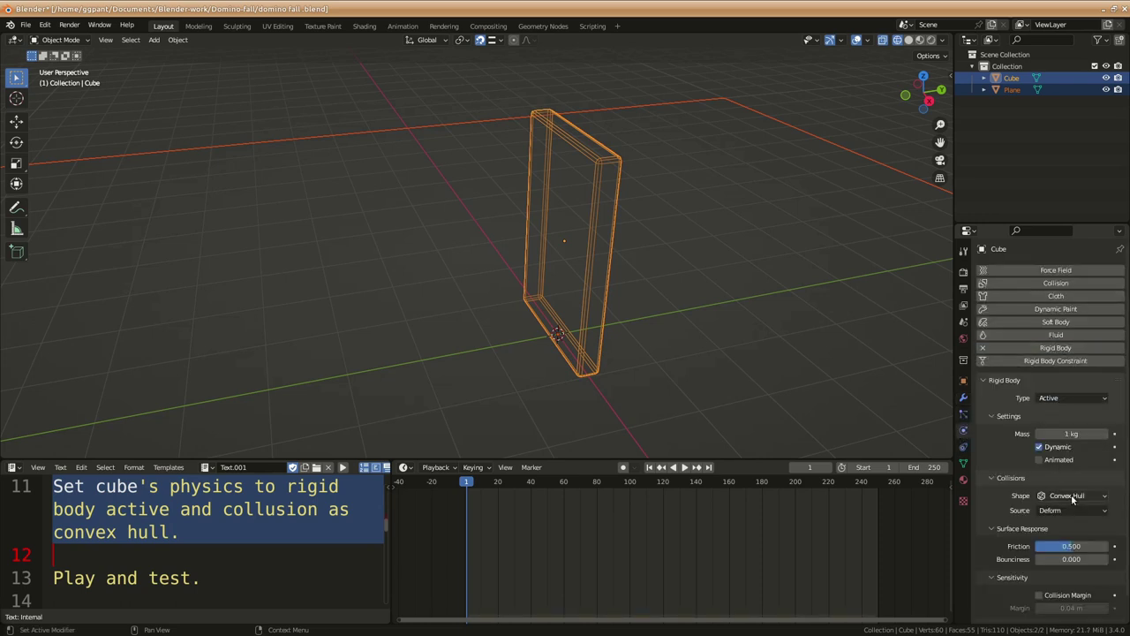
{"action": "key", "text": "KP_3"}
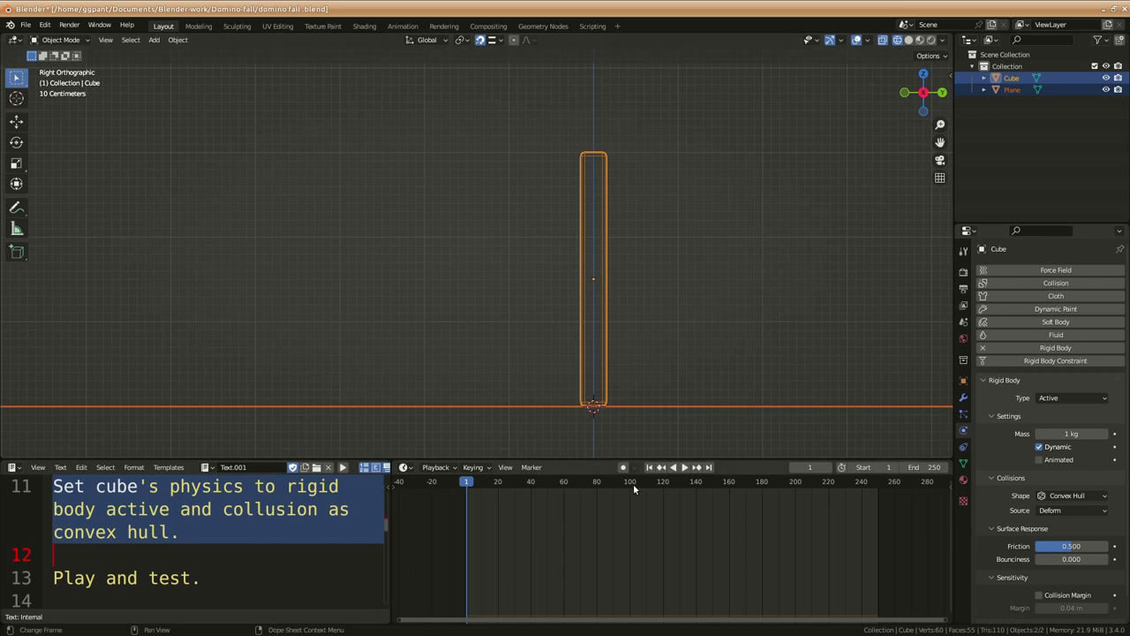
Test-play the simulation, then stop and rewind to frame 0
{"action": "left_click", "coordinate": [686, 473]}
{"action": "key", "text": "Escape"}
{"action": "mouse_move", "coordinate": [418, 296]}
{"action": "middle_mouse_down"}
{"action": "mouse_move", "coordinate": [485, 318]}
{"action": "mouse_move", "coordinate": [671, 315]}
{"action": "mouse_move", "coordinate": [664, 329]}
{"action": "middle_mouse_up"}
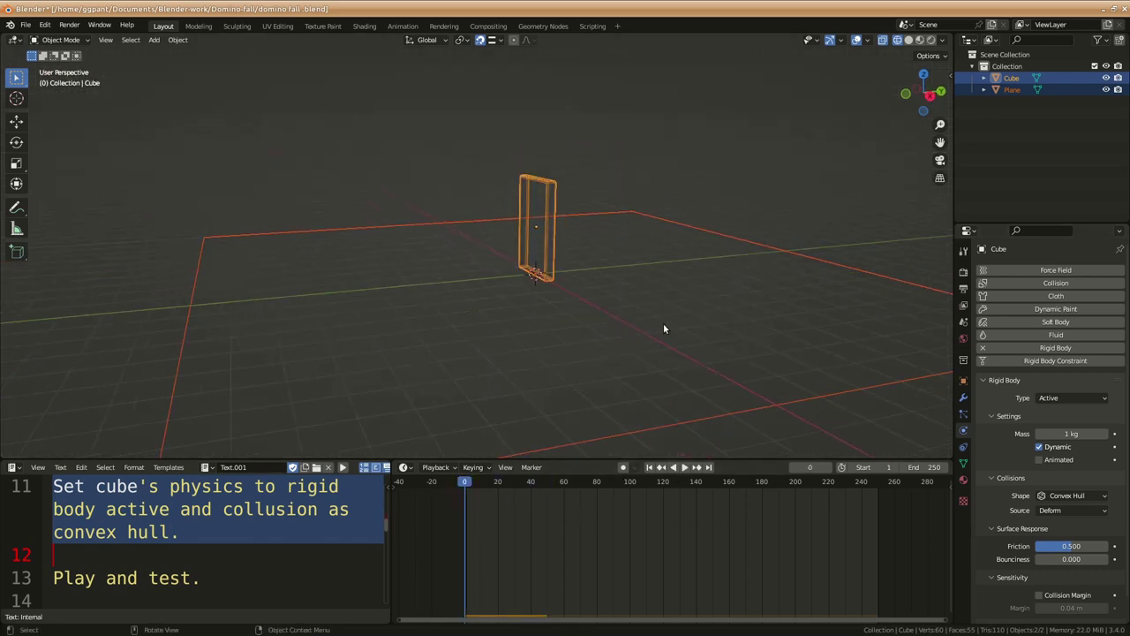
{"action": "scroll", "coordinate": [213, 576], "scroll_direction": "down", "scroll_amount": 2}
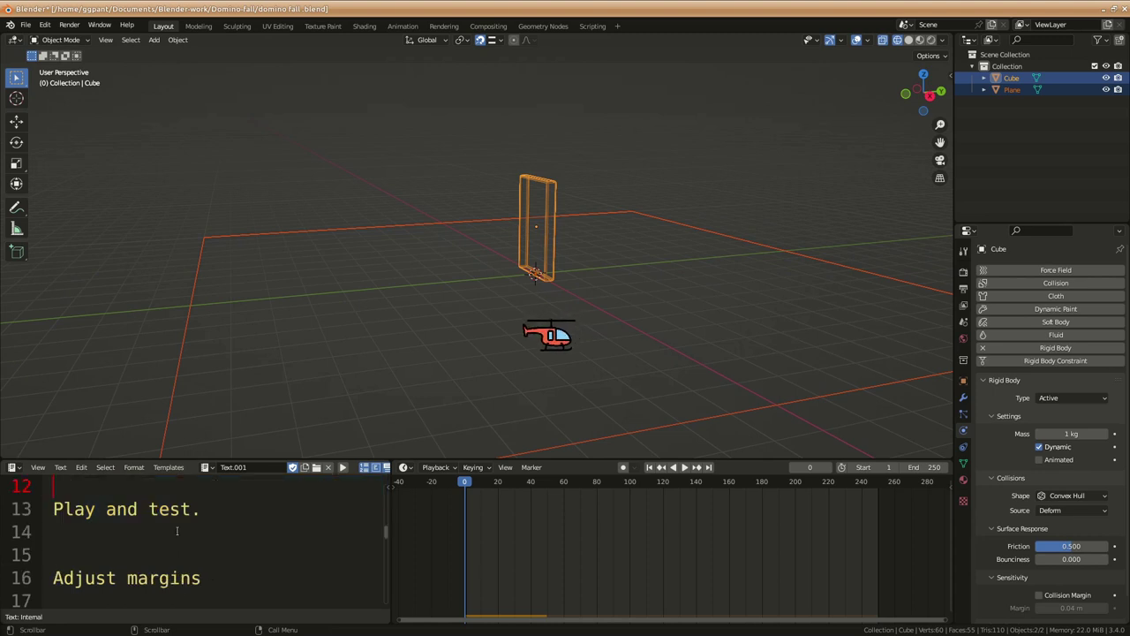
{"action": "scroll", "coordinate": [268, 549], "scroll_direction": "down", "scroll_amount": 1}
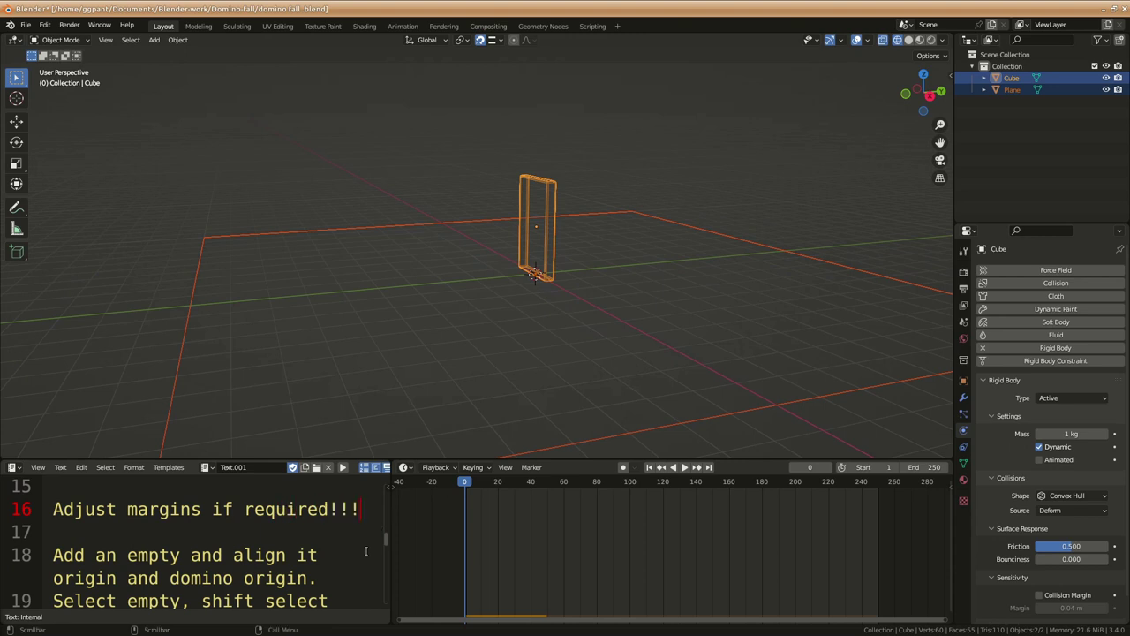
Add a plain-axes arrows Empty at the world origin
{"action": "scroll", "coordinate": [56, 594], "scroll_direction": "down", "scroll_amount": 1}
{"action": "left_click_drag", "start_coordinate": [53, 485], "coordinate": [224, 549]}
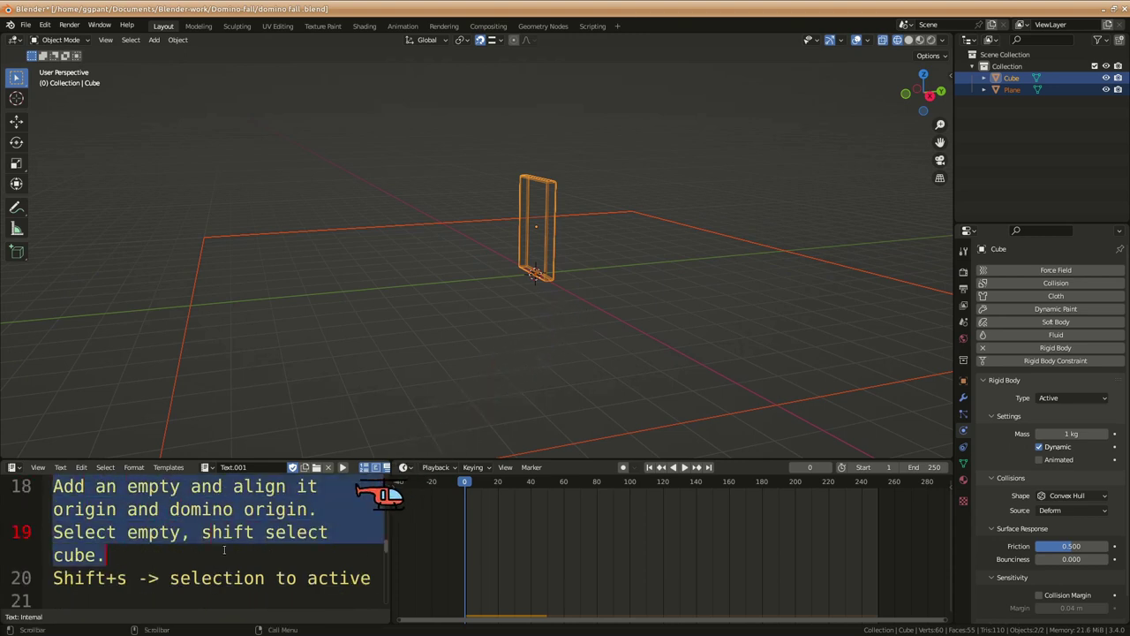
{"action": "left_click", "coordinate": [582, 382]}
{"action": "key", "text": "shift+a"}
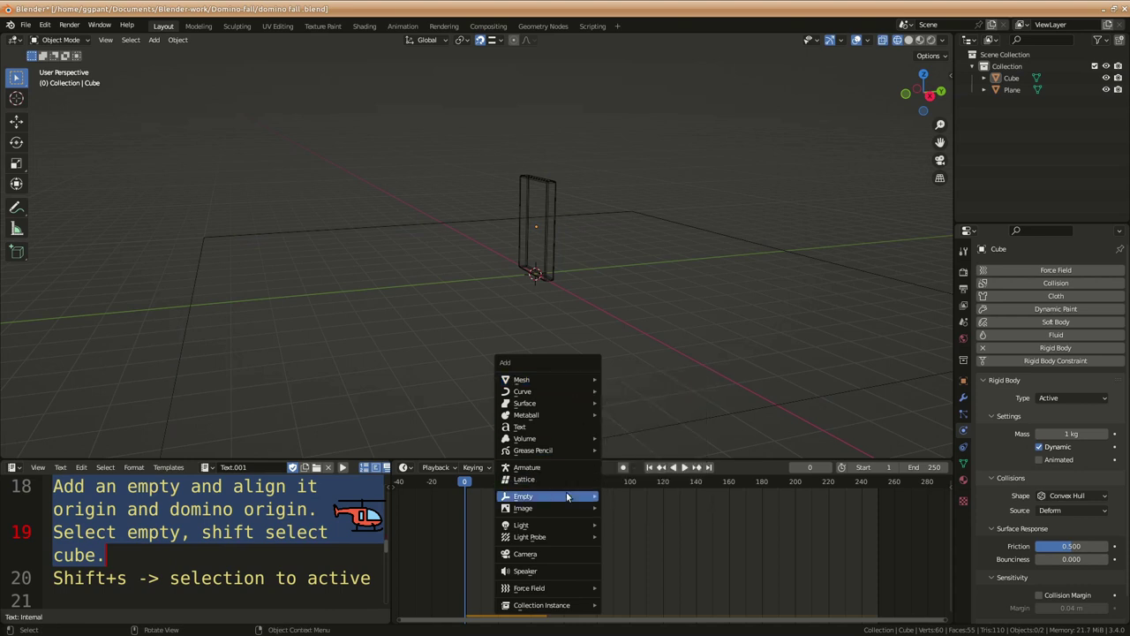
{"action": "left_click", "coordinate": [623, 510]}
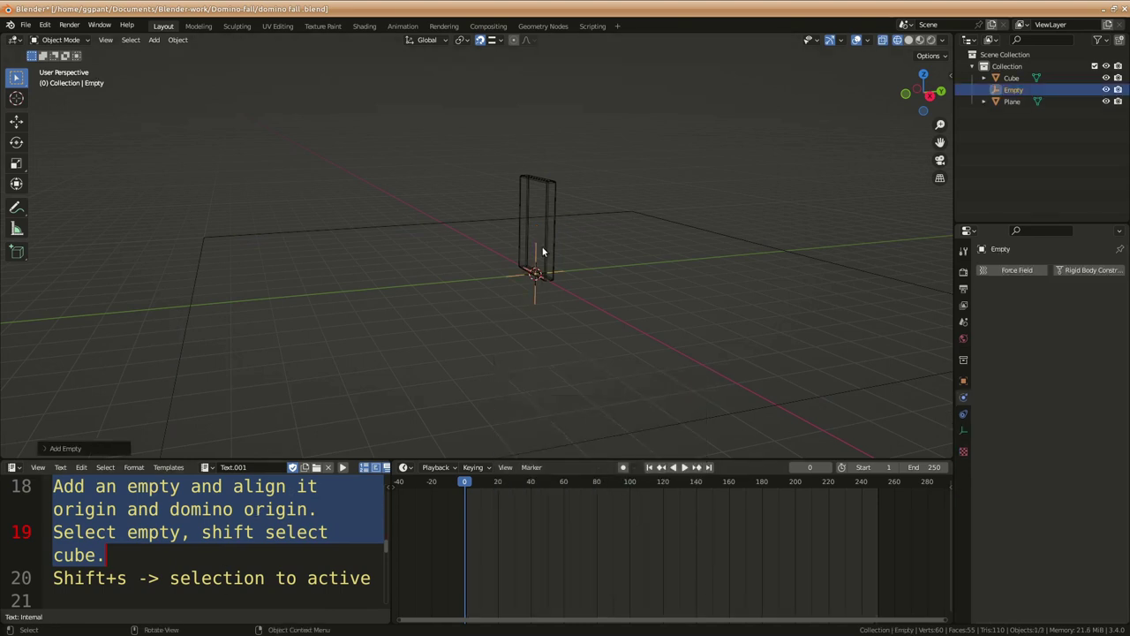
Snap the Empty onto the domino's origin and save the file
{"action": "left_click", "coordinate": [549, 221], "text": "shift"}
{"action": "key", "text": "shift+s"}
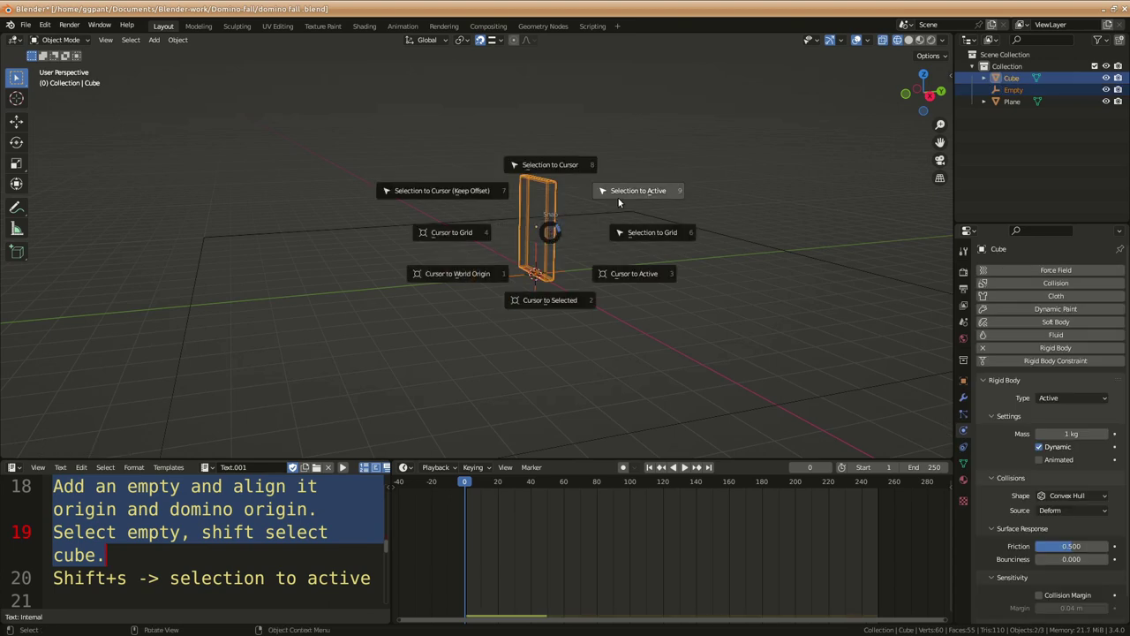
{"action": "left_click", "coordinate": [620, 194]}
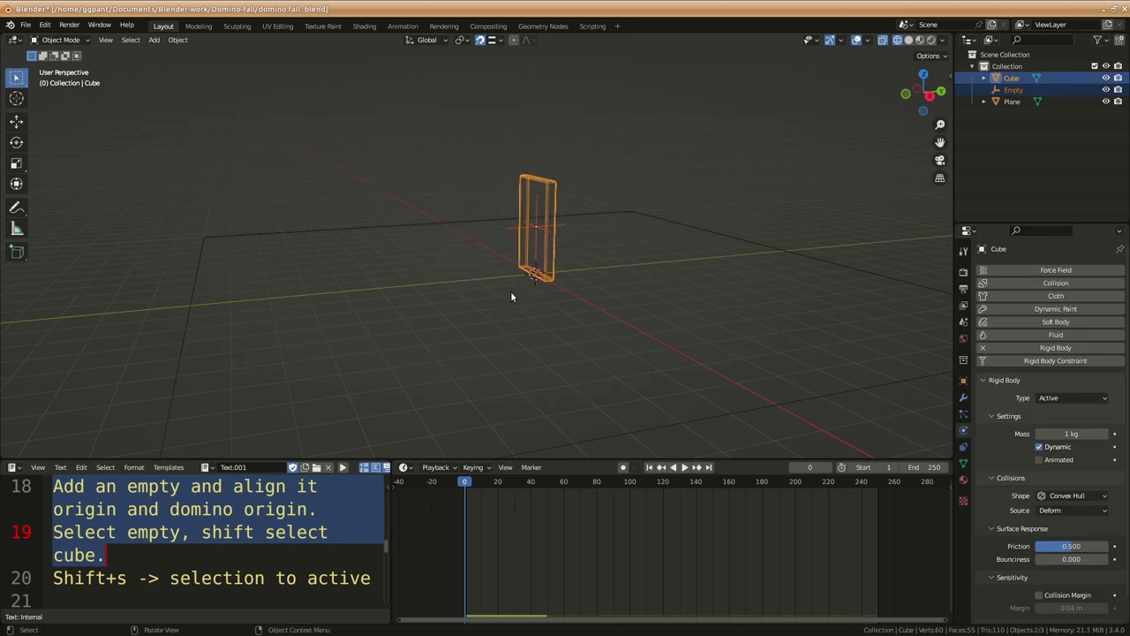
{"action": "key", "text": "ctrl+s"}
Scroll the tutorial notes down and highlight the array offset instructions
{"action": "middle_click_drag", "start_coordinate": [510, 298], "coordinate": [568, 323]}
{"action": "key", "text": "Down"}
{"action": "key", "text": "Down"}
{"action": "key", "text": "Down"}
{"action": "key", "text": "shift+Down"}
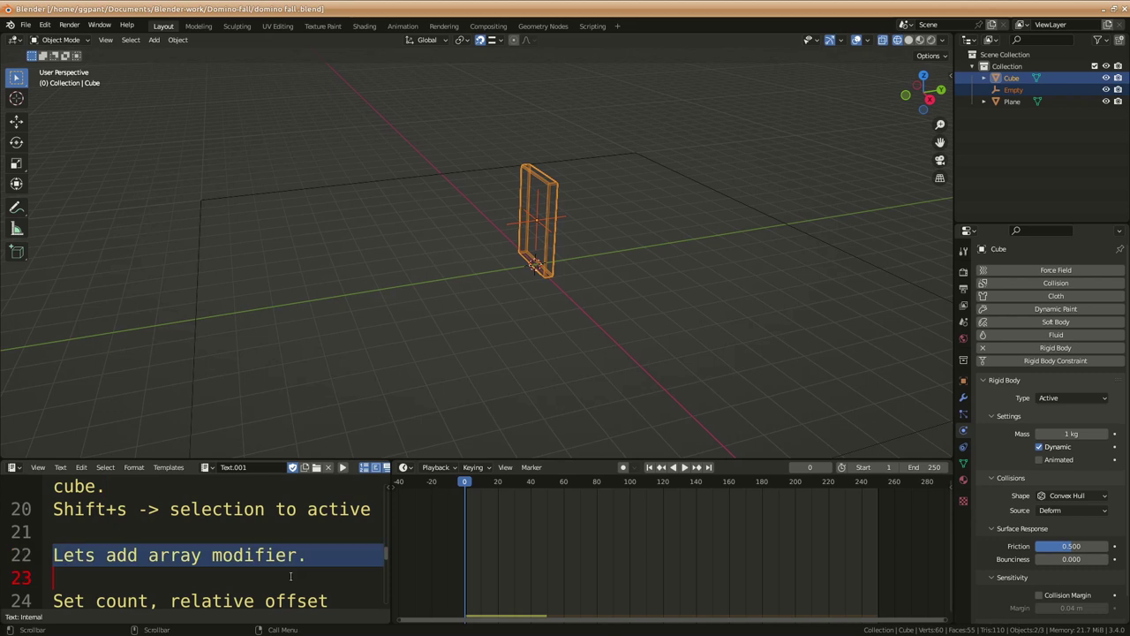
{"action": "scroll", "coordinate": [289, 575], "scroll_direction": "down", "scroll_amount": 1}
{"action": "mouse_move", "coordinate": [170, 532]}
{"action": "left_mouse_down"}
{"action": "mouse_move", "coordinate": [217, 555]}
{"action": "mouse_move", "coordinate": [209, 574]}
{"action": "left_mouse_up"}
Add an Array modifier to the domino cube
{"action": "key", "text": "shift+s"}
{"action": "left_click", "coordinate": [603, 198]}
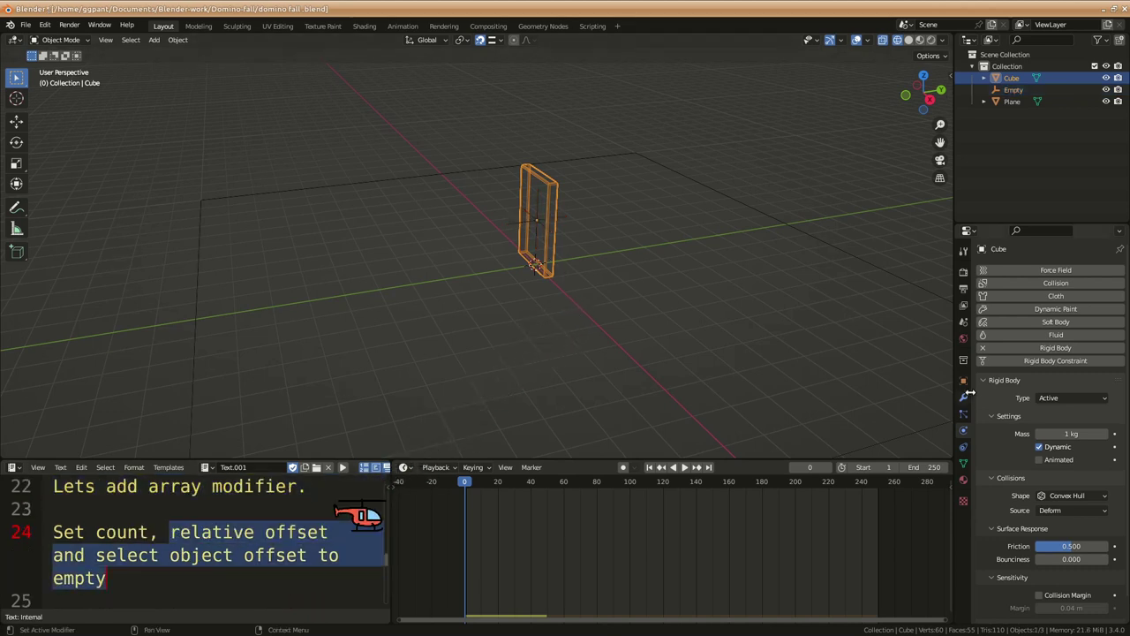
{"action": "left_click", "coordinate": [964, 398]}
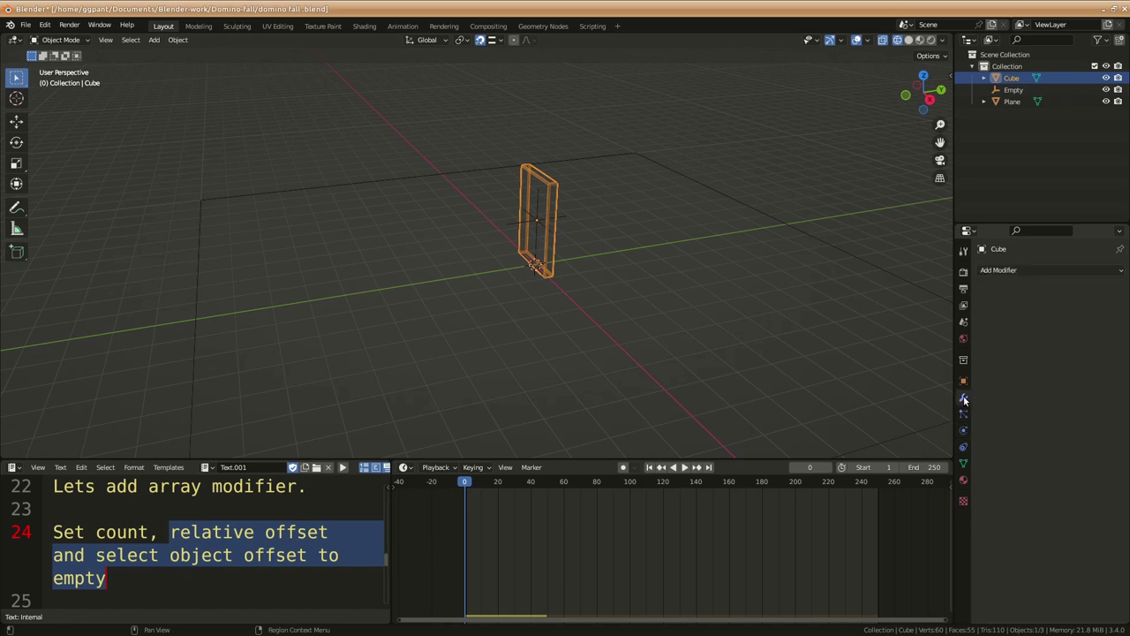
{"action": "left_click", "coordinate": [998, 269]}
{"action": "left_click", "coordinate": [901, 303]}
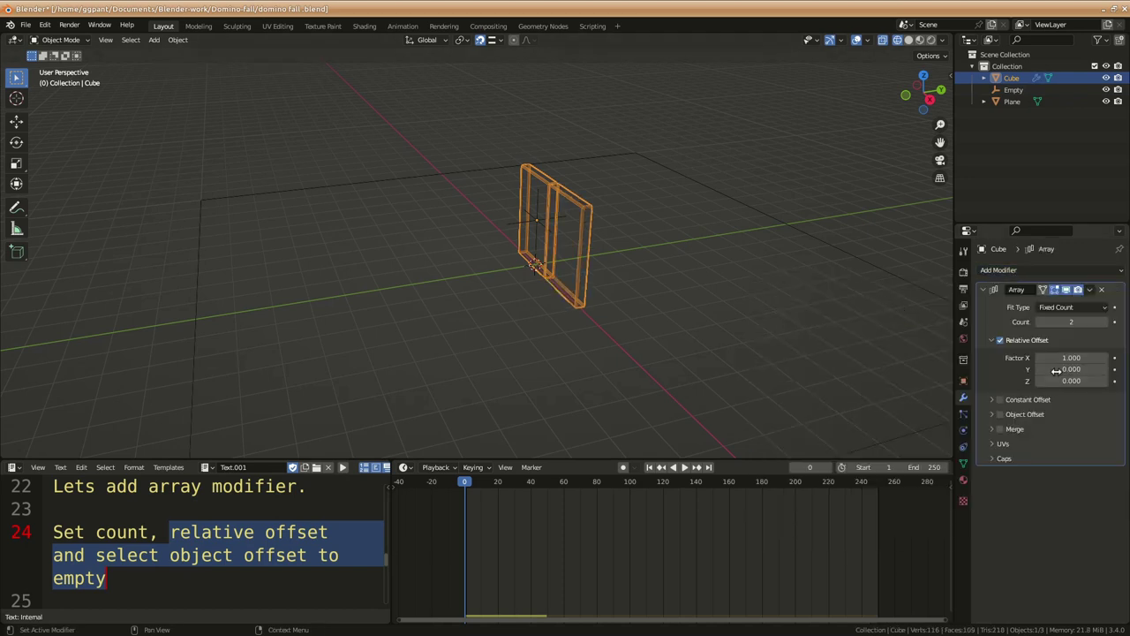
Set the array's relative offset to X 0, Y 3.3 with 50 copies
{"action": "left_click", "coordinate": [1064, 357]}
{"action": "type", "text": "0"}
{"action": "key", "text": "Return"}
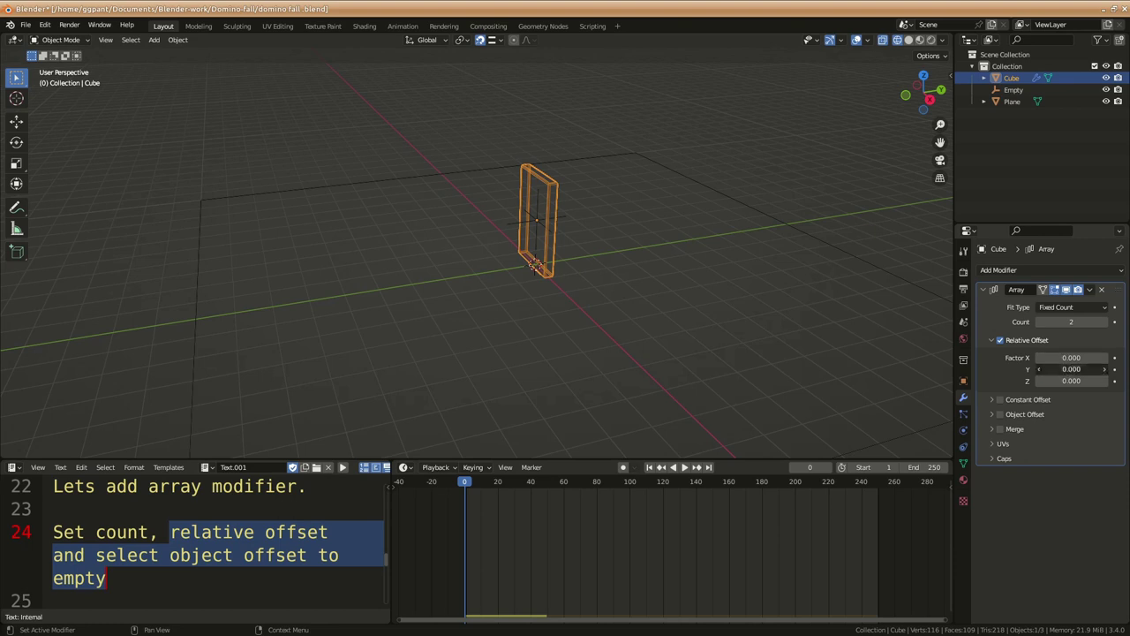
{"action": "type", "text": "1"}
{"action": "key", "text": "Return"}
{"action": "left_click_drag", "start_coordinate": [1067, 369], "coordinate": [1104, 369]}
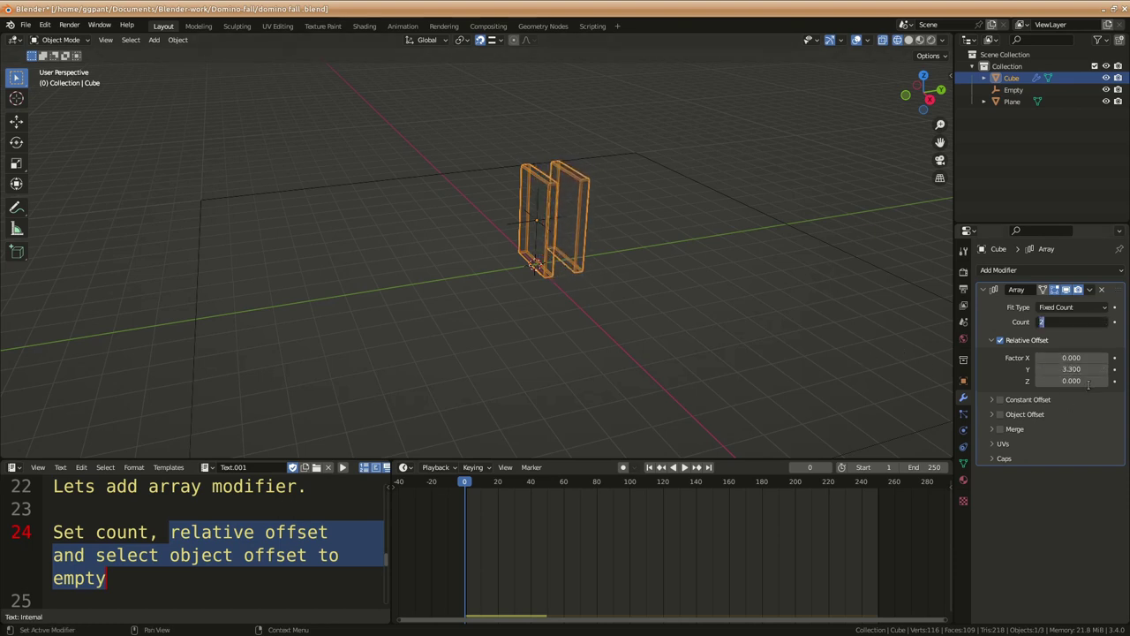
{"action": "left_click", "coordinate": [1072, 321]}
{"action": "type", "text": "50"}
{"action": "key", "text": "Return"}
Enable Object Offset on the array and choose the Empty as offset object
{"action": "scroll", "coordinate": [740, 282], "scroll_direction": "down", "scroll_amount": 3}
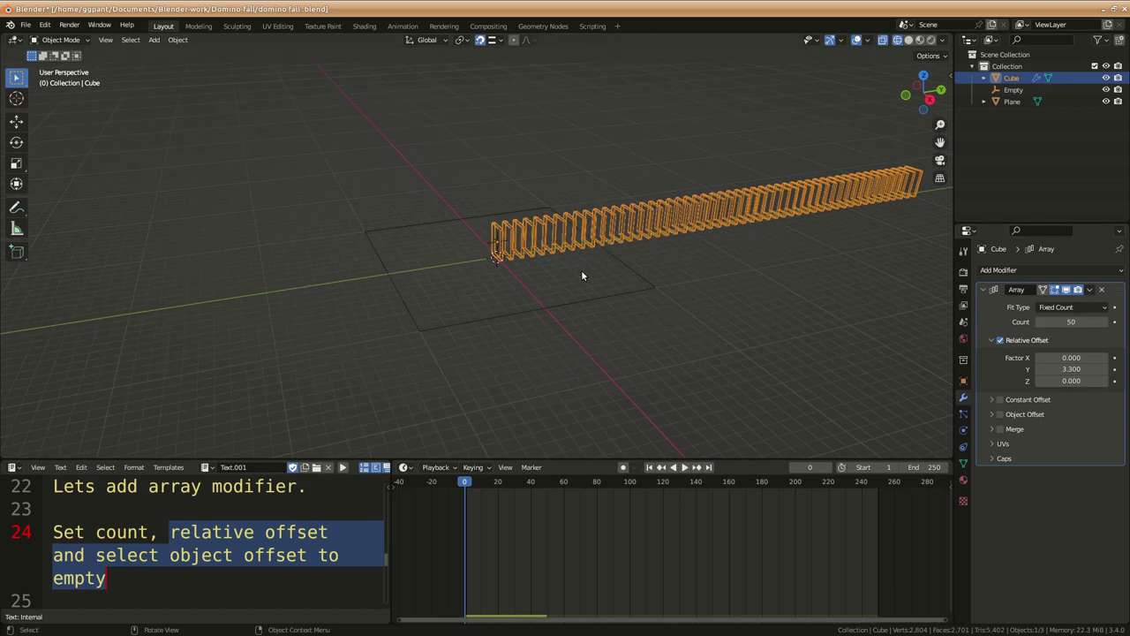
{"action": "left_click", "coordinate": [449, 273]}
{"action": "left_click", "coordinate": [179, 533]}
{"action": "left_click_drag", "start_coordinate": [180, 533], "coordinate": [210, 575]}
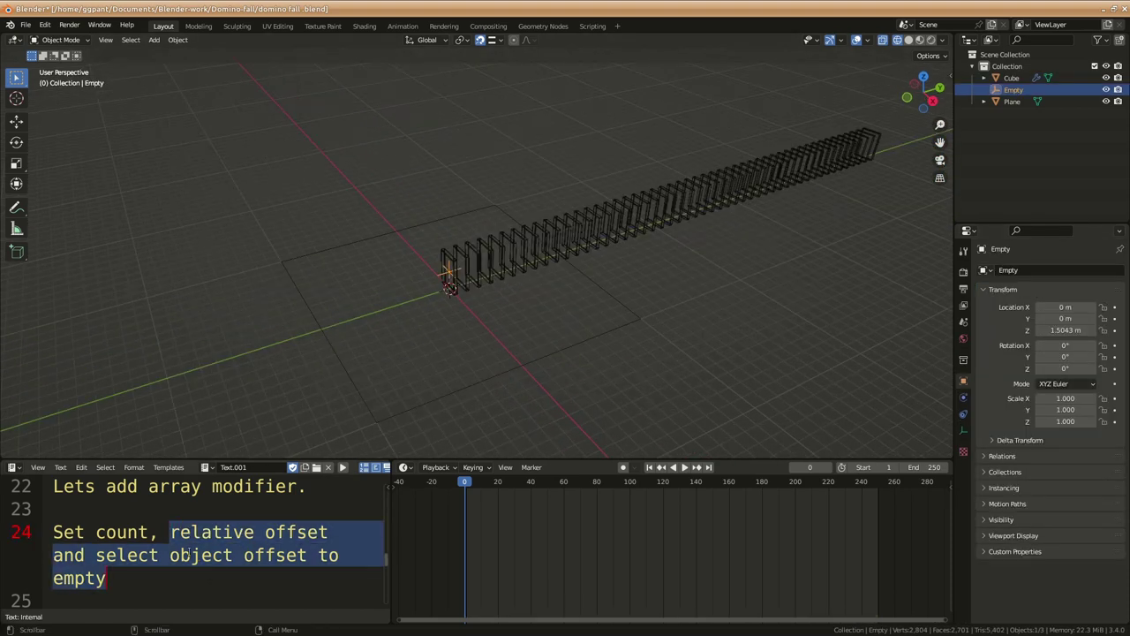
{"action": "left_click", "coordinate": [485, 280]}
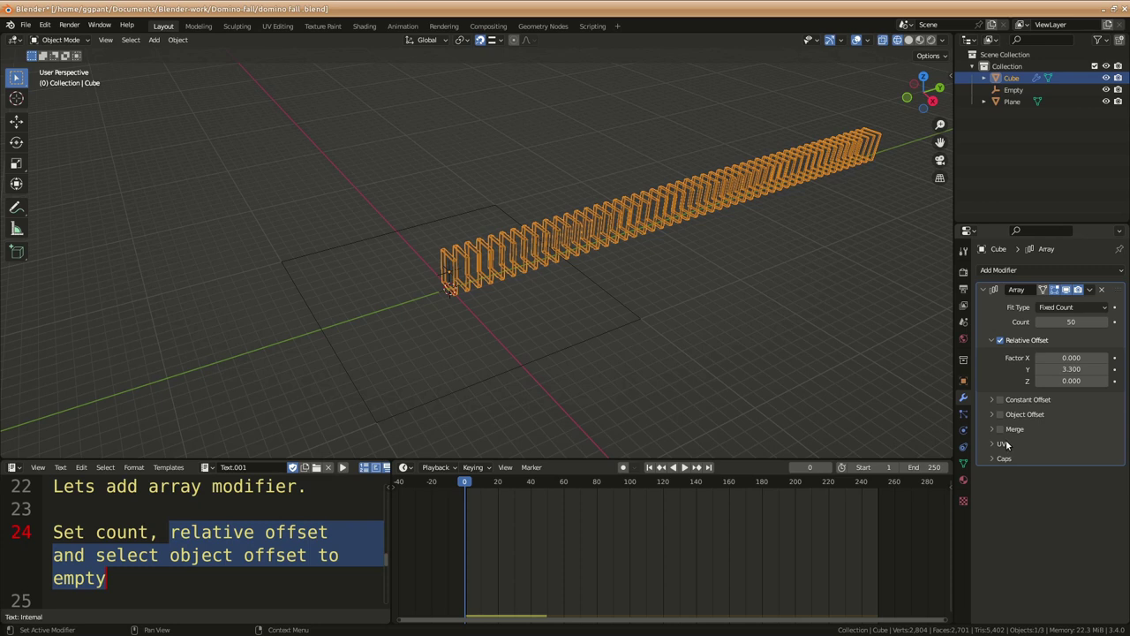
{"action": "left_click", "coordinate": [993, 415]}
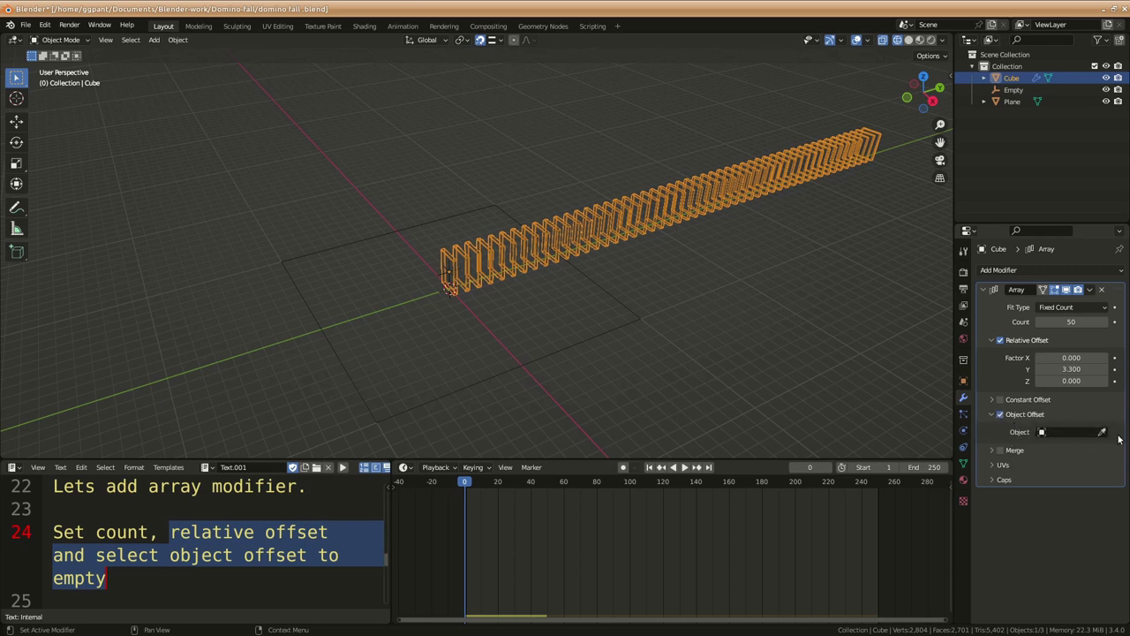
{"action": "left_click", "coordinate": [1040, 433]}
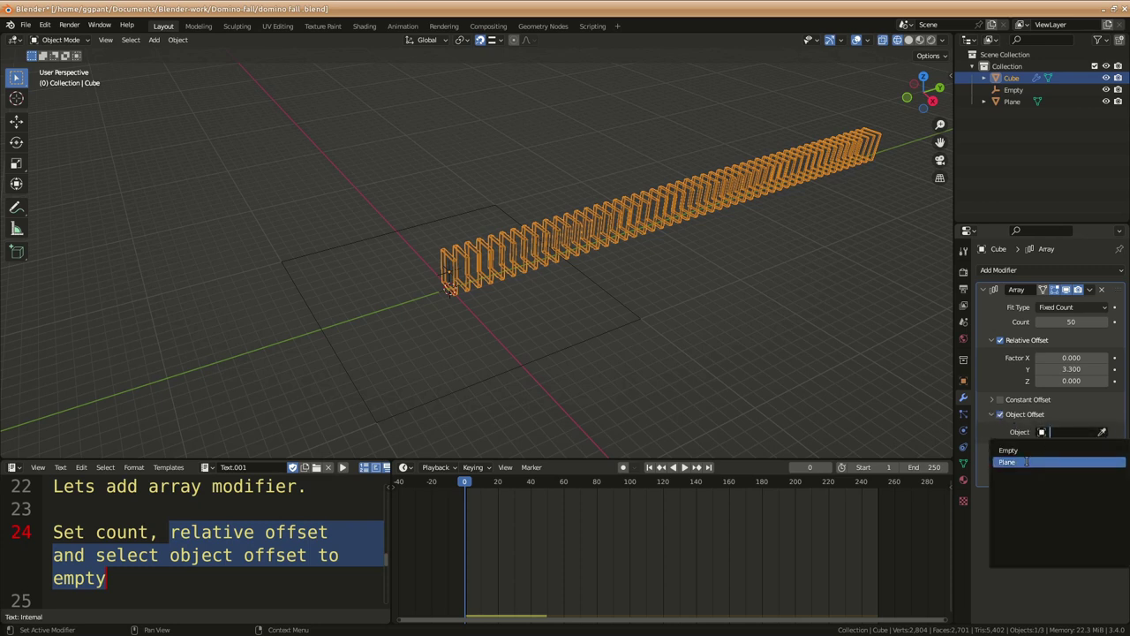
{"action": "left_click", "coordinate": [1023, 450]}
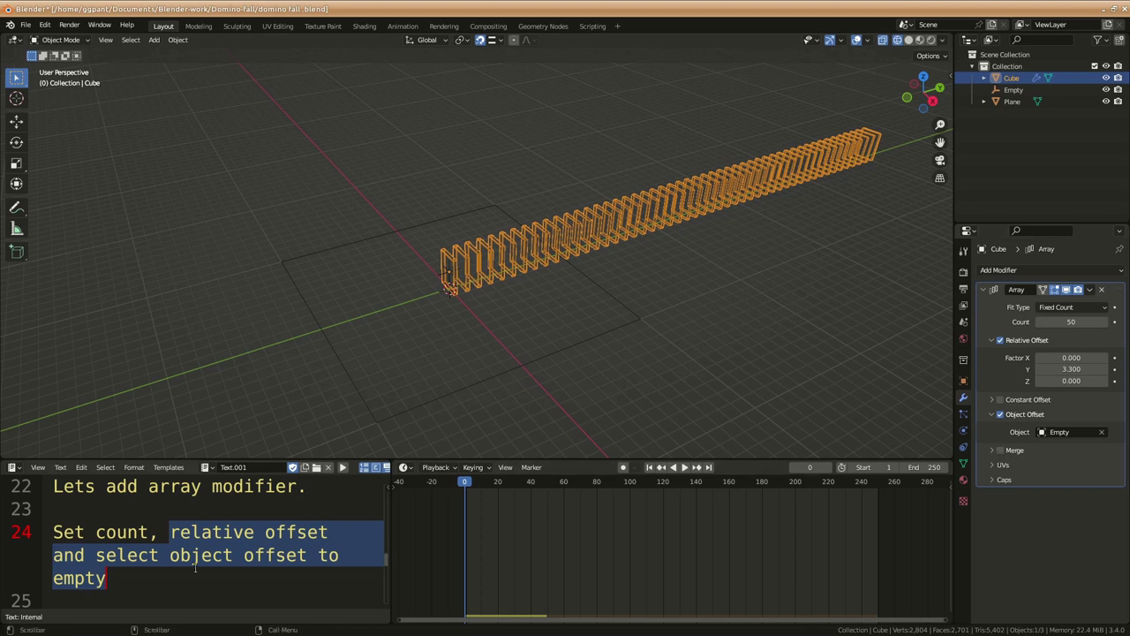
Rotate the Empty around Z so the dominoes bend into a ring
{"action": "scroll", "coordinate": [195, 567], "scroll_direction": "down", "scroll_amount": 2}
{"action": "scroll", "coordinate": [195, 568], "scroll_direction": "down", "scroll_amount": 2}
{"action": "left_click_drag", "start_coordinate": [54, 486], "coordinate": [148, 532]}
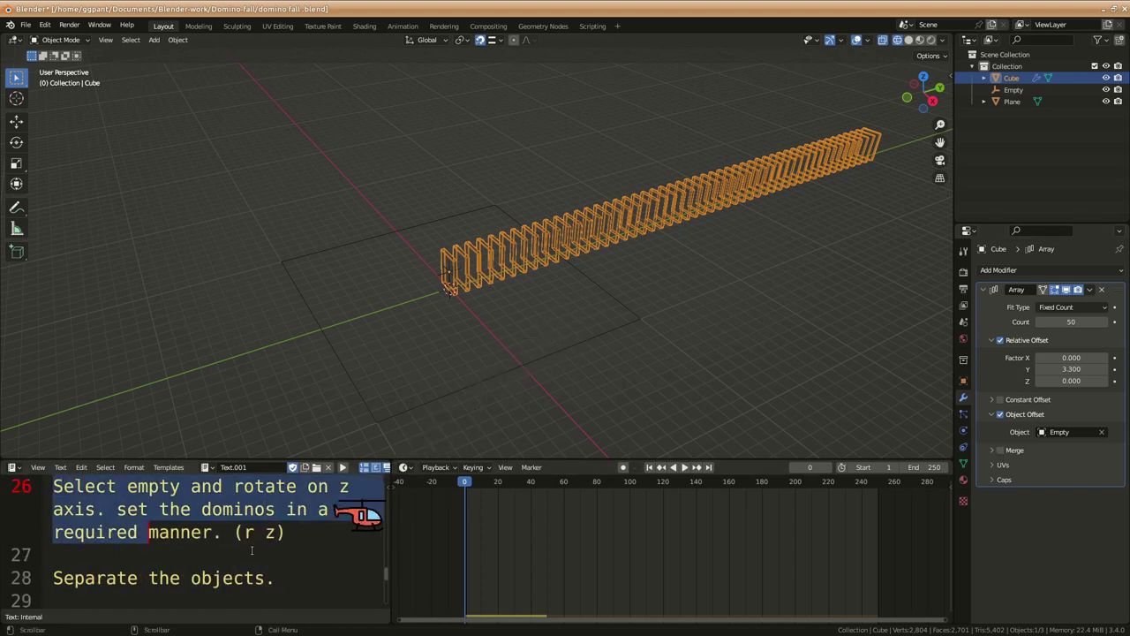
{"action": "left_click_drag", "start_coordinate": [252, 550], "coordinate": [252, 552]}
{"action": "left_click", "coordinate": [446, 282]}
{"action": "key", "text": "r"}
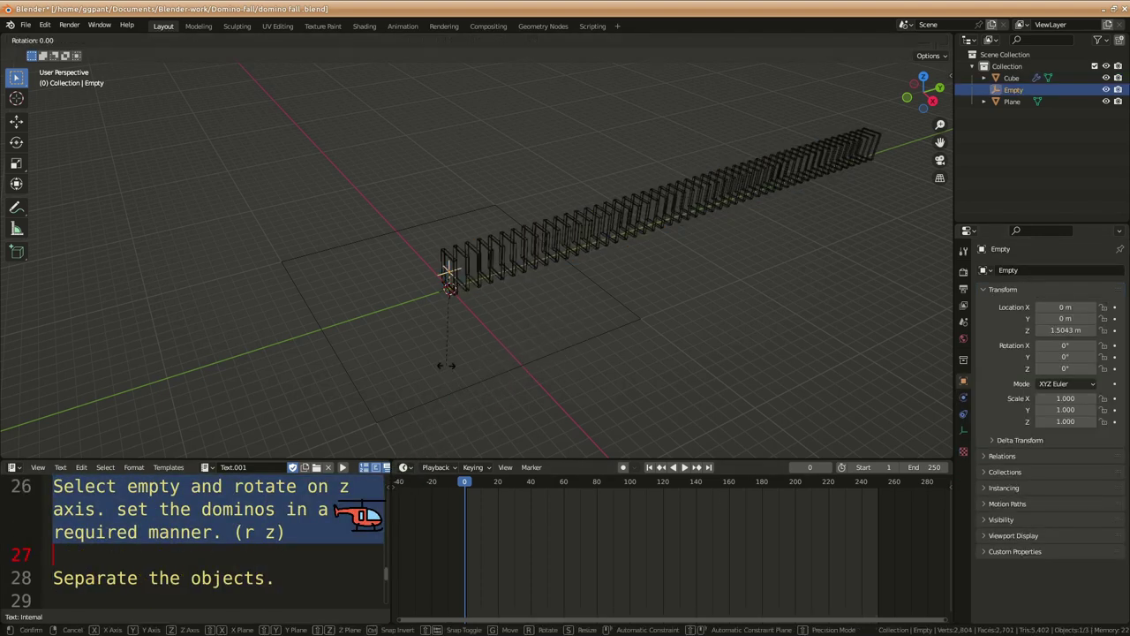
{"action": "key", "text": "z"}
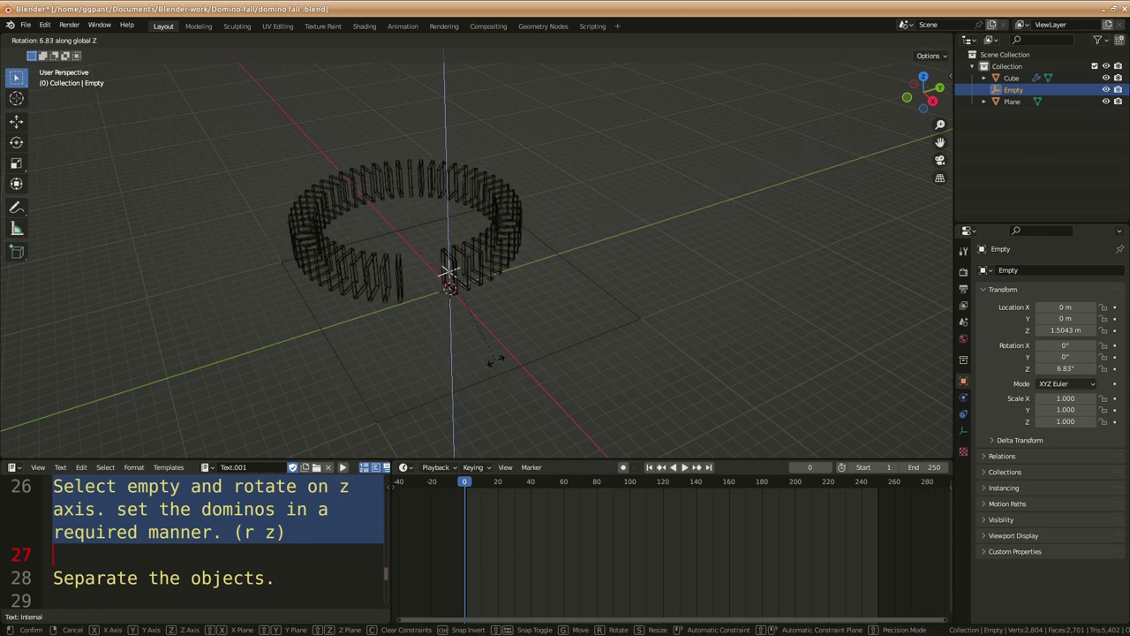
{"action": "left_click", "coordinate": [495, 360]}
Widen the ring by raising the array's relative Y offset to 5.9
{"action": "left_click", "coordinate": [470, 276]}
{"action": "key", "text": "KP_7"}
{"action": "key", "text": "z"}
{"action": "left_click", "coordinate": [677, 499]}
{"action": "key", "text": "z"}
{"action": "left_click", "coordinate": [717, 378]}
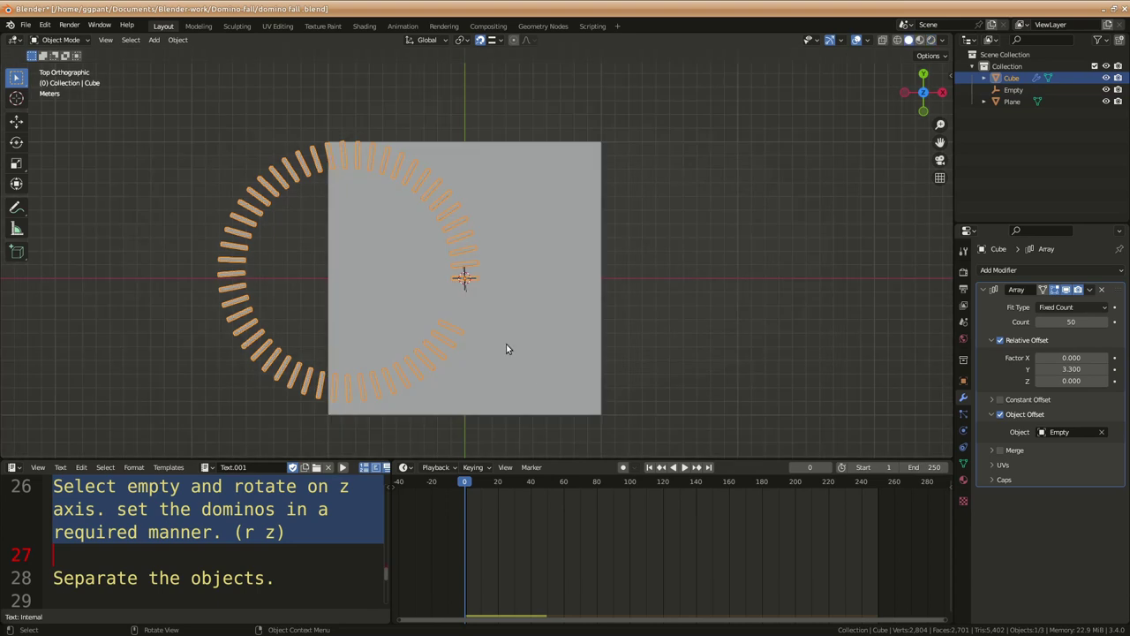
{"action": "left_click_drag", "start_coordinate": [1070, 369], "coordinate": [1104, 369]}
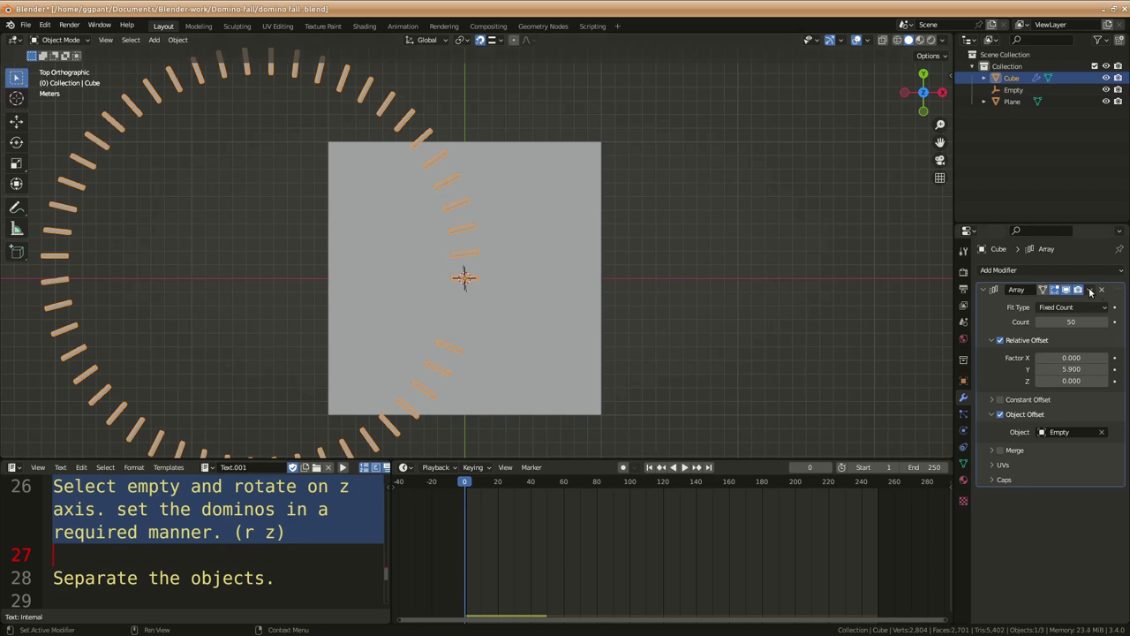
Apply the Array modifier into the cube's mesh, then start a new note line
{"action": "left_click", "coordinate": [1091, 291]}
{"action": "left_click", "coordinate": [1038, 299]}
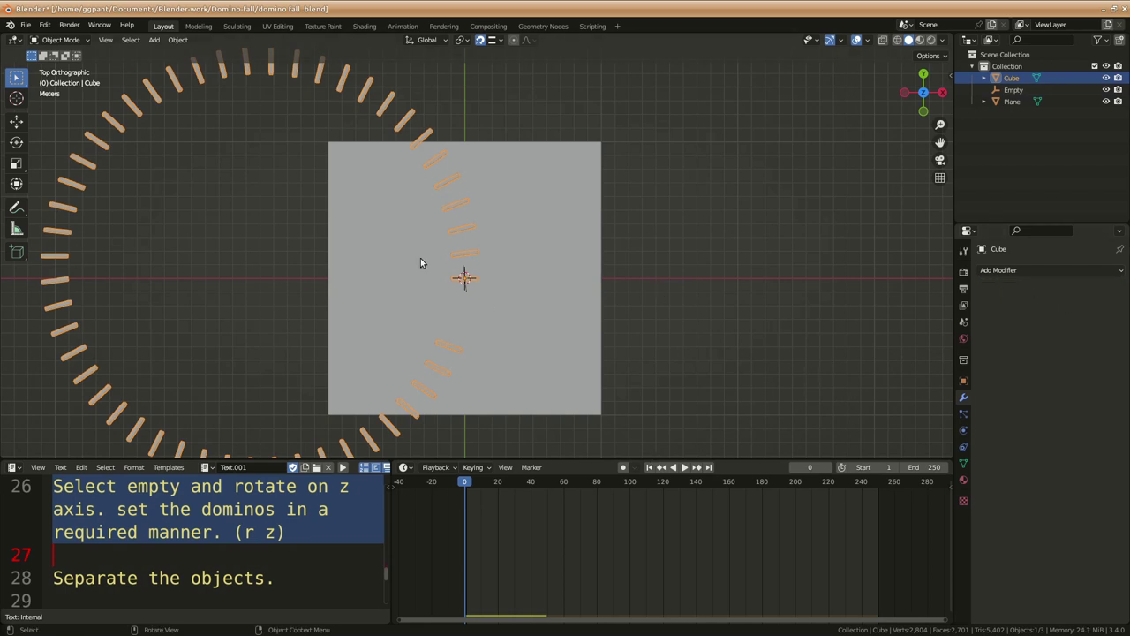
{"action": "left_click", "coordinate": [308, 531]}
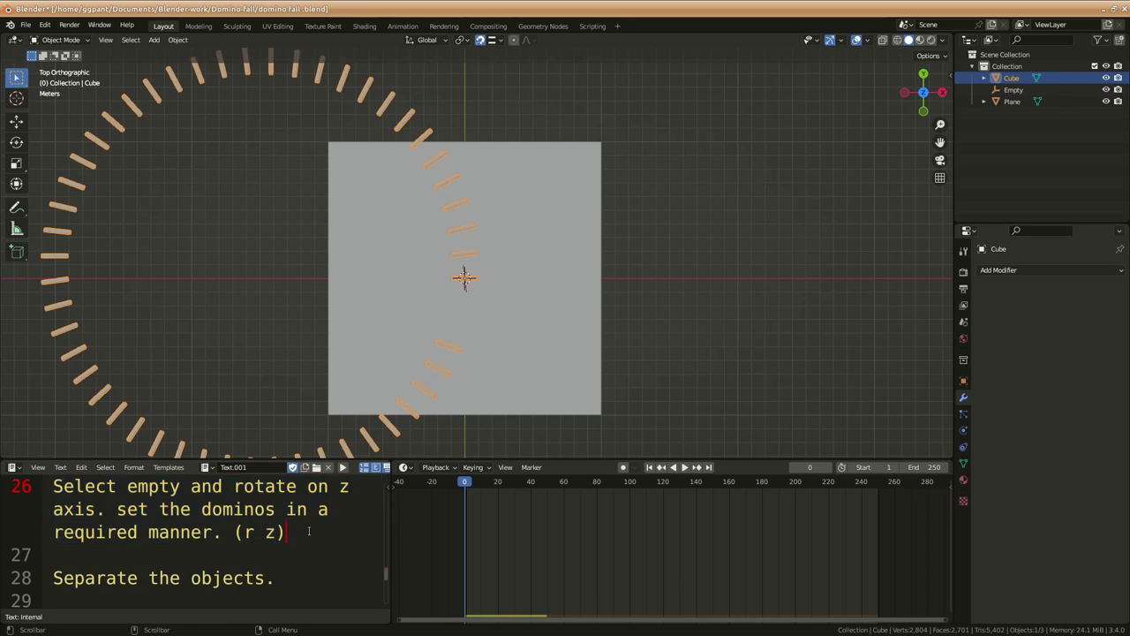
{"action": "type", "text": "Apply array modifier."}
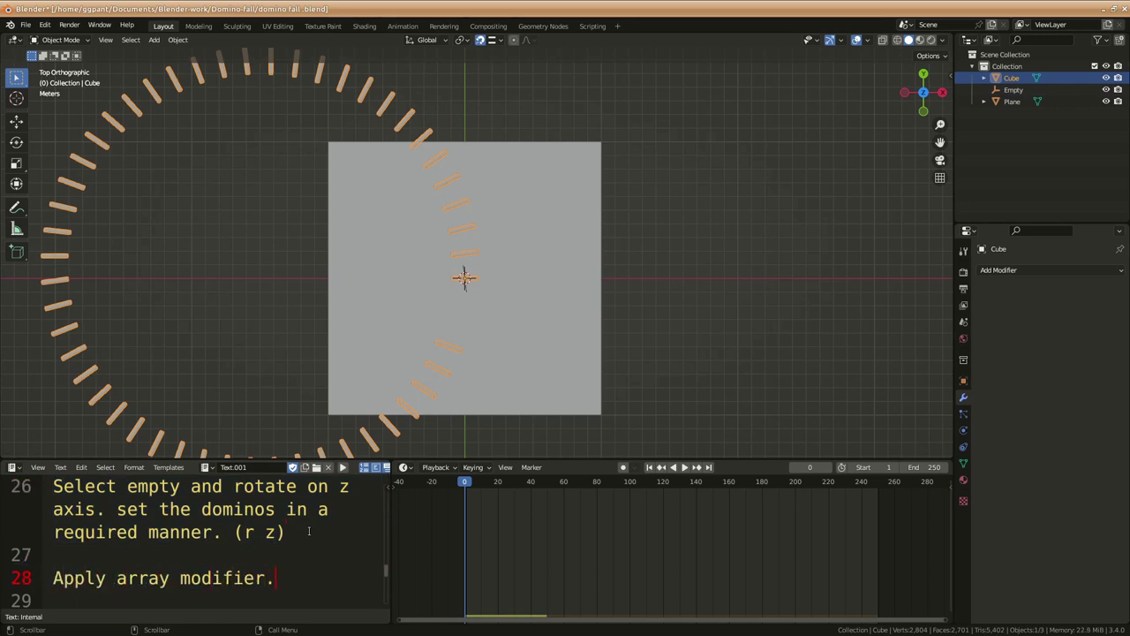
Set the ring's origin to its geometry and clear its location to the world origin
{"action": "key", "text": "Return"}
{"action": "type", "text": "Lets set it to center"}
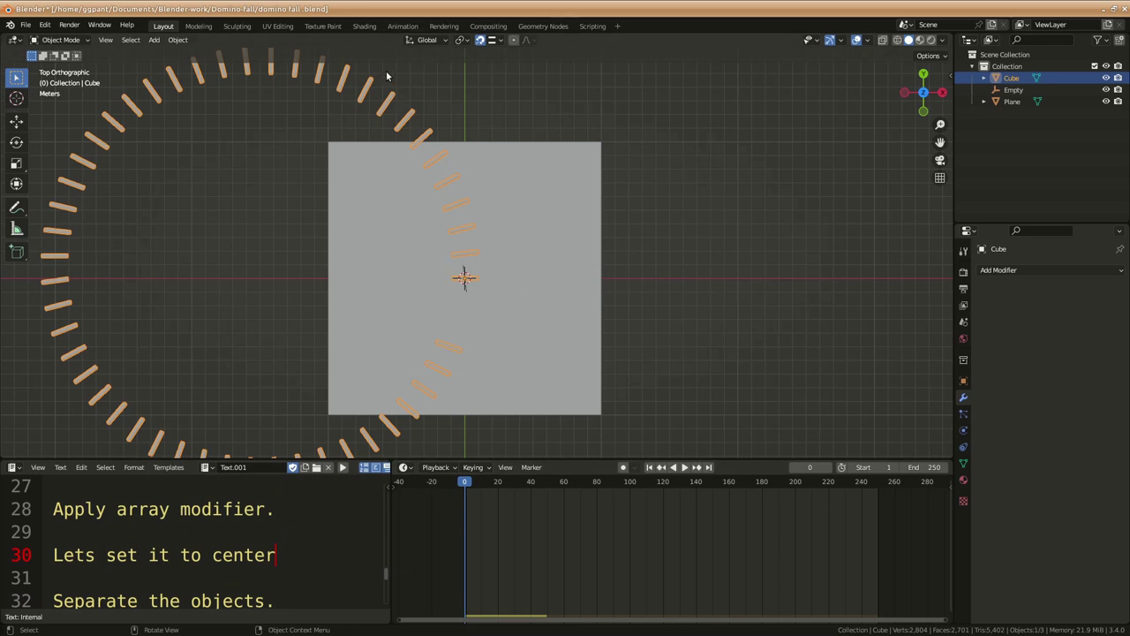
{"action": "left_click", "coordinate": [183, 42]}
{"action": "left_click", "coordinate": [336, 92]}
{"action": "left_click", "coordinate": [184, 41]}
{"action": "mouse_move", "coordinate": [198, 66]}
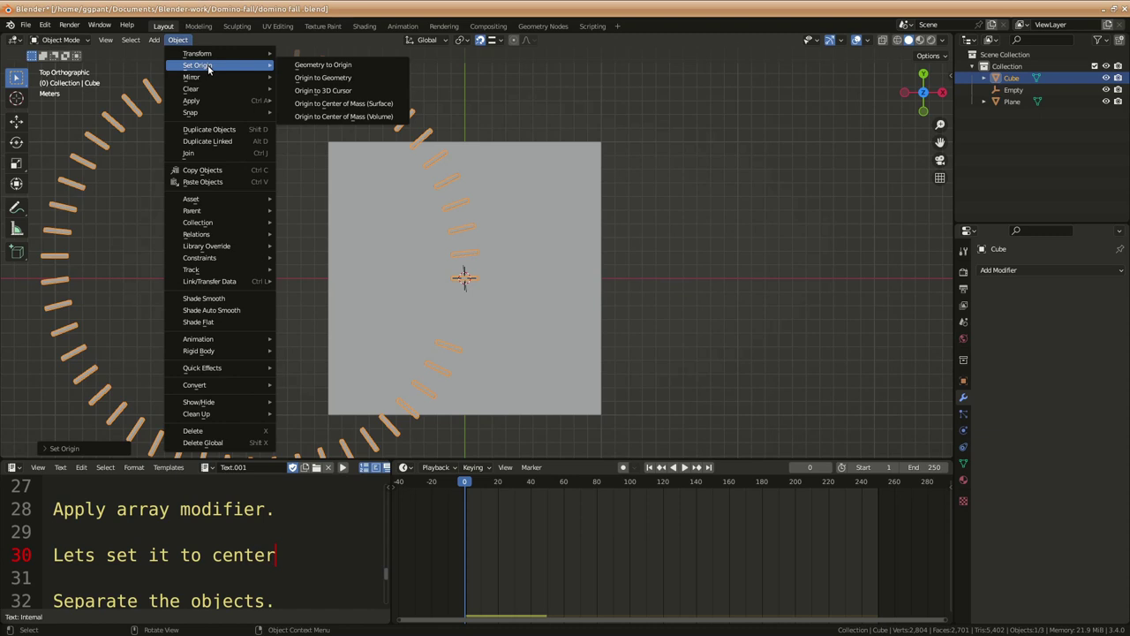
{"action": "left_click", "coordinate": [298, 76]}
{"action": "left_click", "coordinate": [178, 40]}
{"action": "mouse_move", "coordinate": [191, 89]}
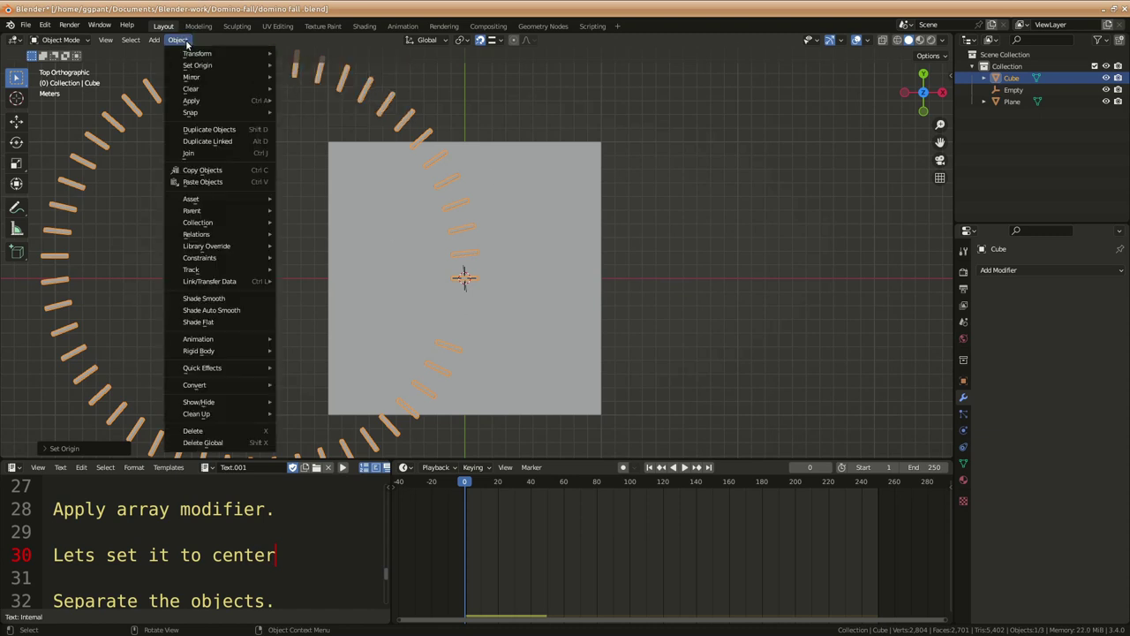
{"action": "left_click", "coordinate": [308, 88]}
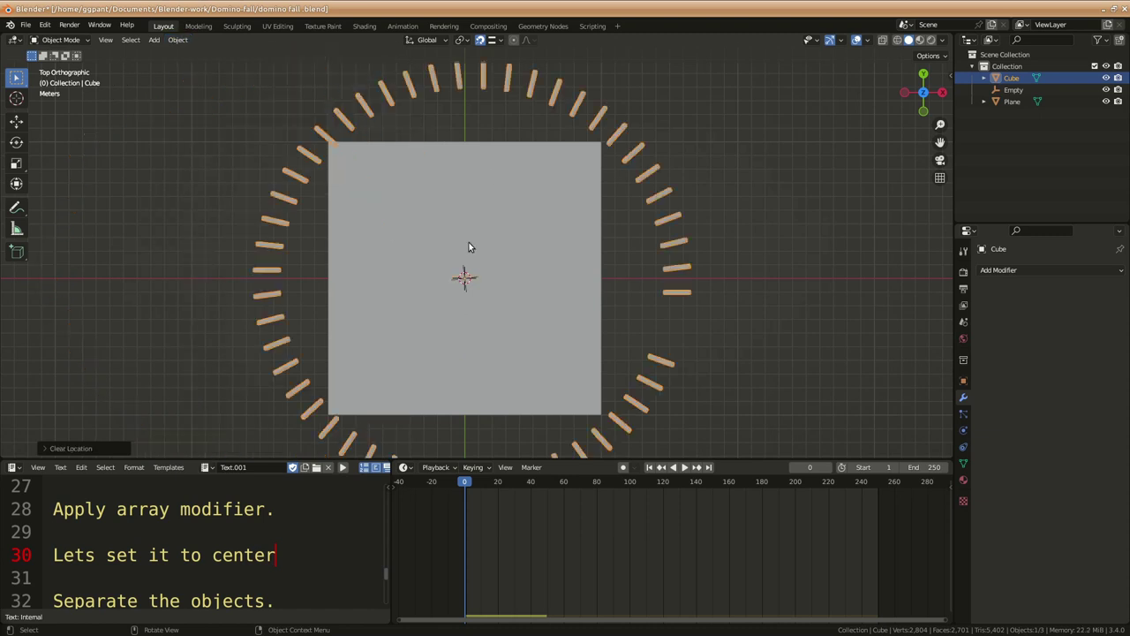
Raise the domino ring along Z so it sits on the plane
{"action": "key", "text": "KP_3"}
{"action": "key", "text": "g"}
{"action": "key", "text": "z"}
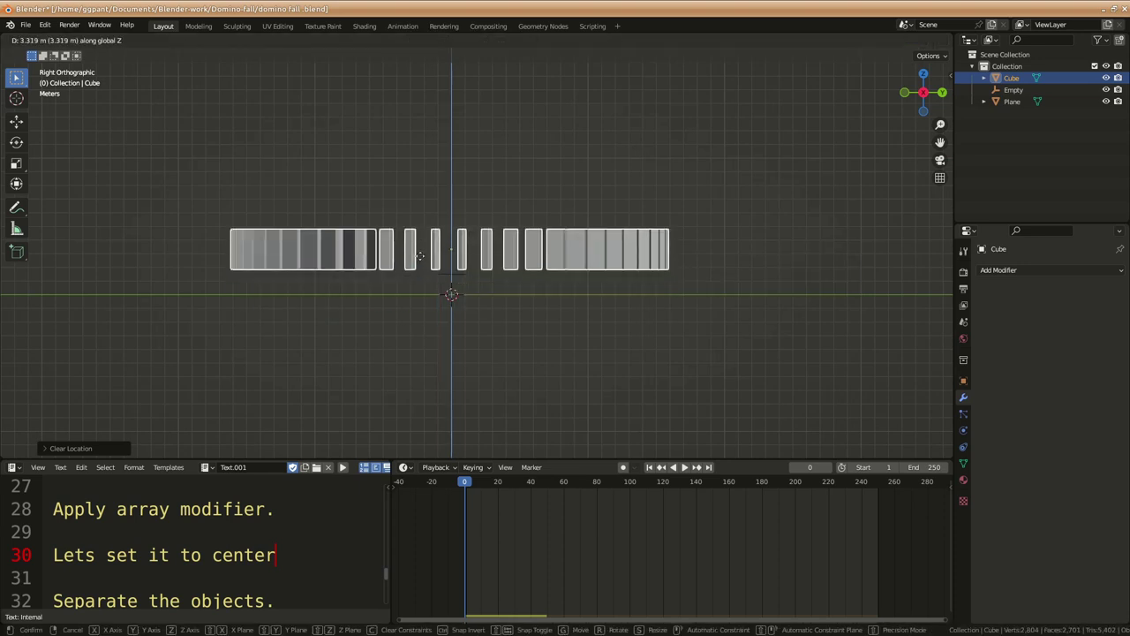
{"action": "left_click", "coordinate": [429, 285]}
{"action": "middle_click_drag", "start_coordinate": [429, 285], "coordinate": [461, 345]}
Scale the ground plane up greatly beneath the ring
{"action": "left_click", "coordinate": [461, 345]}
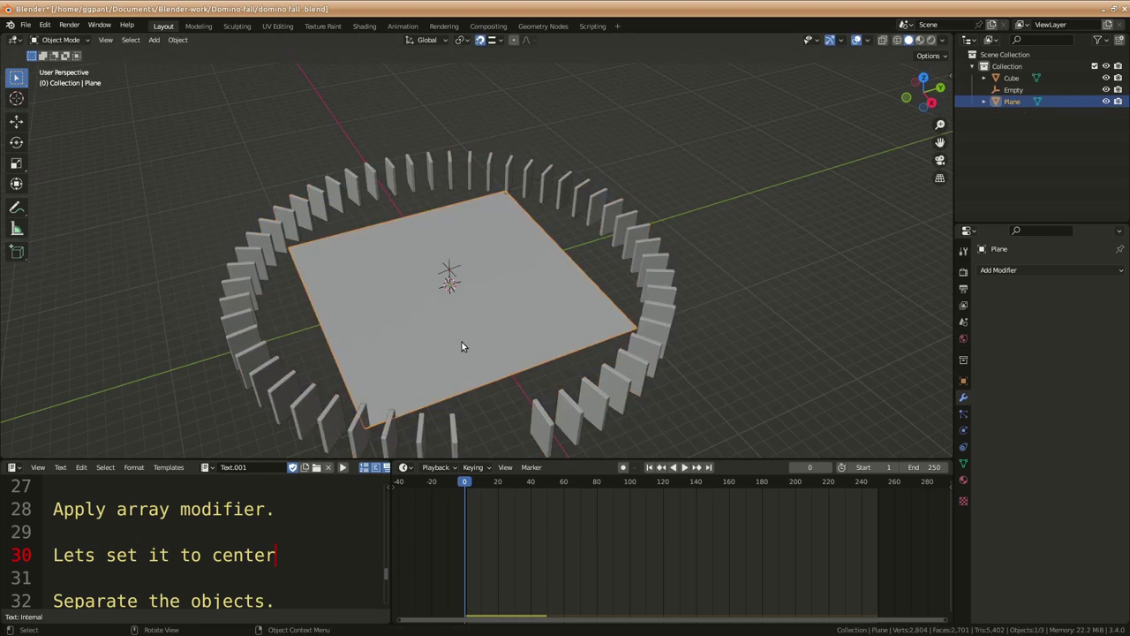
{"action": "key", "text": "KP_7"}
{"action": "key", "text": "s"}
{"action": "left_click", "coordinate": [543, 399]}
{"action": "mouse_move", "coordinate": [543, 399]}
{"action": "middle_mouse_down"}
{"action": "mouse_move", "coordinate": [615, 382]}
{"action": "mouse_move", "coordinate": [565, 336]}
{"action": "middle_mouse_up"}
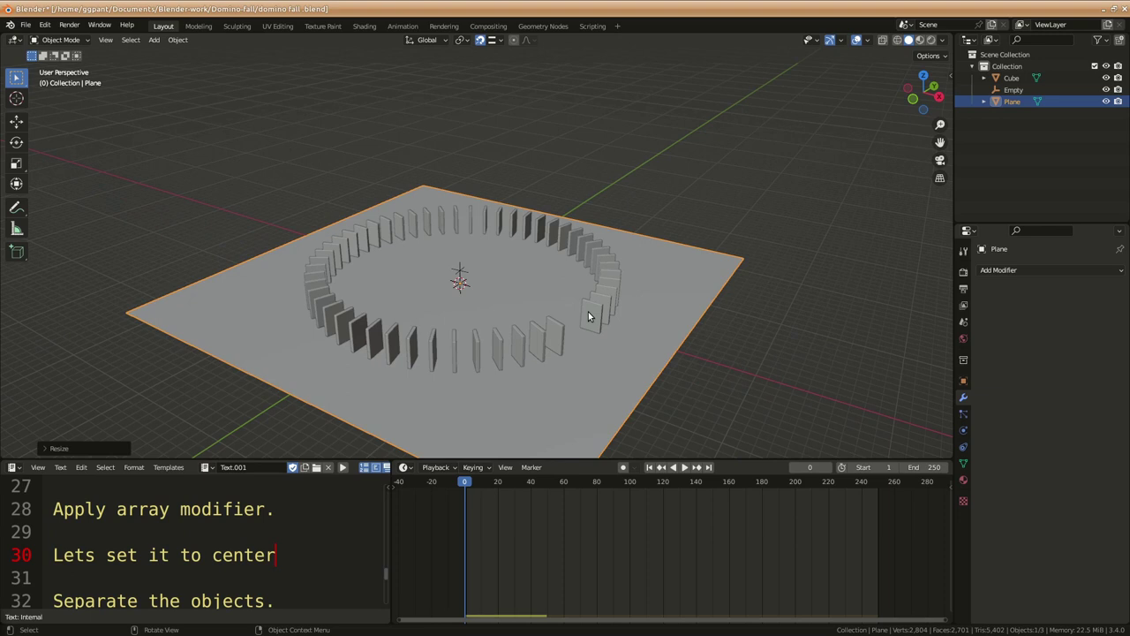
Highlight the 'separate by loose parts' note and select the domino ring
{"action": "type", "text": "!!!"}
{"action": "key", "text": "Down"}
{"action": "scroll", "coordinate": [194, 538], "scroll_direction": "down", "scroll_amount": 2}
{"action": "scroll", "coordinate": [195, 538], "scroll_direction": "up", "scroll_amount": 2}
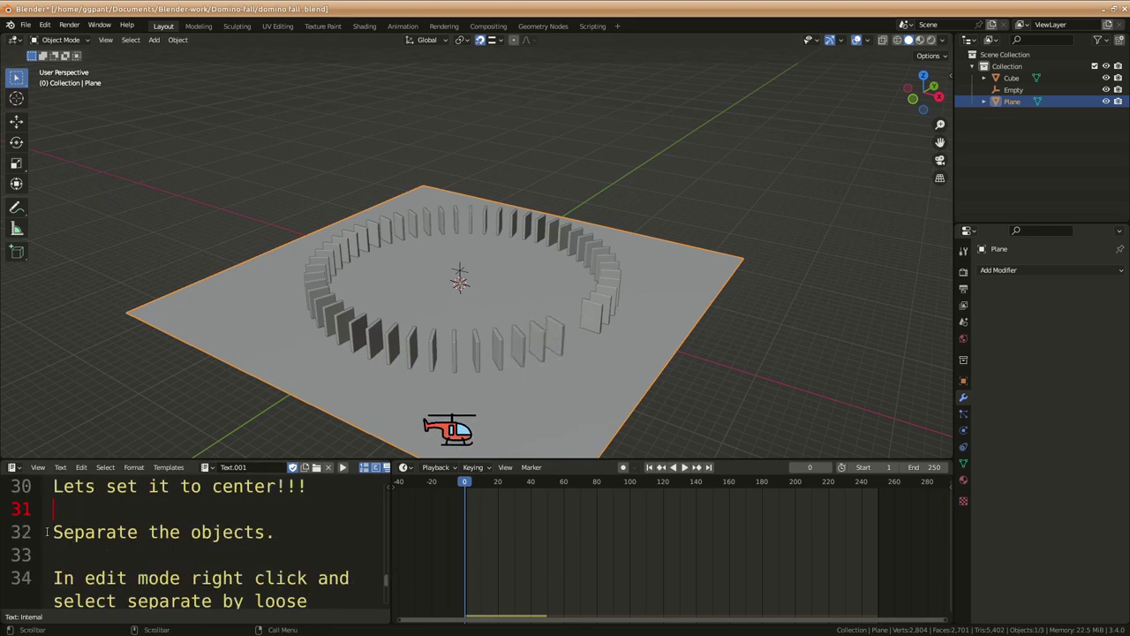
{"action": "left_click_drag", "start_coordinate": [53, 532], "coordinate": [277, 532]}
{"action": "scroll", "coordinate": [99, 524], "scroll_direction": "down", "scroll_amount": 1}
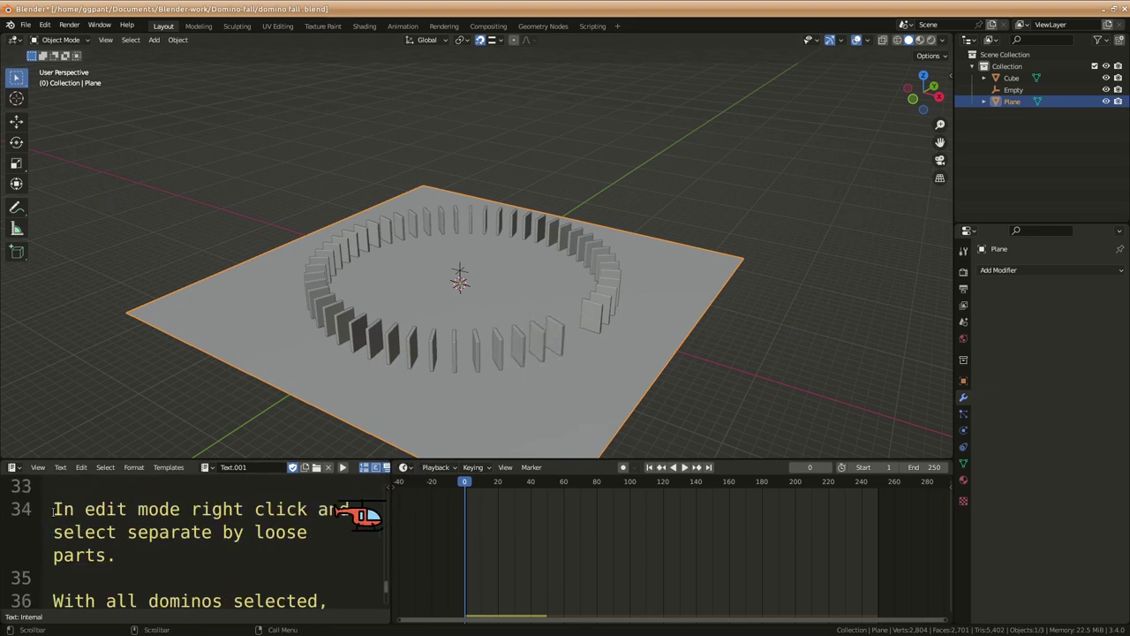
{"action": "left_click_drag", "start_coordinate": [54, 510], "coordinate": [164, 552]}
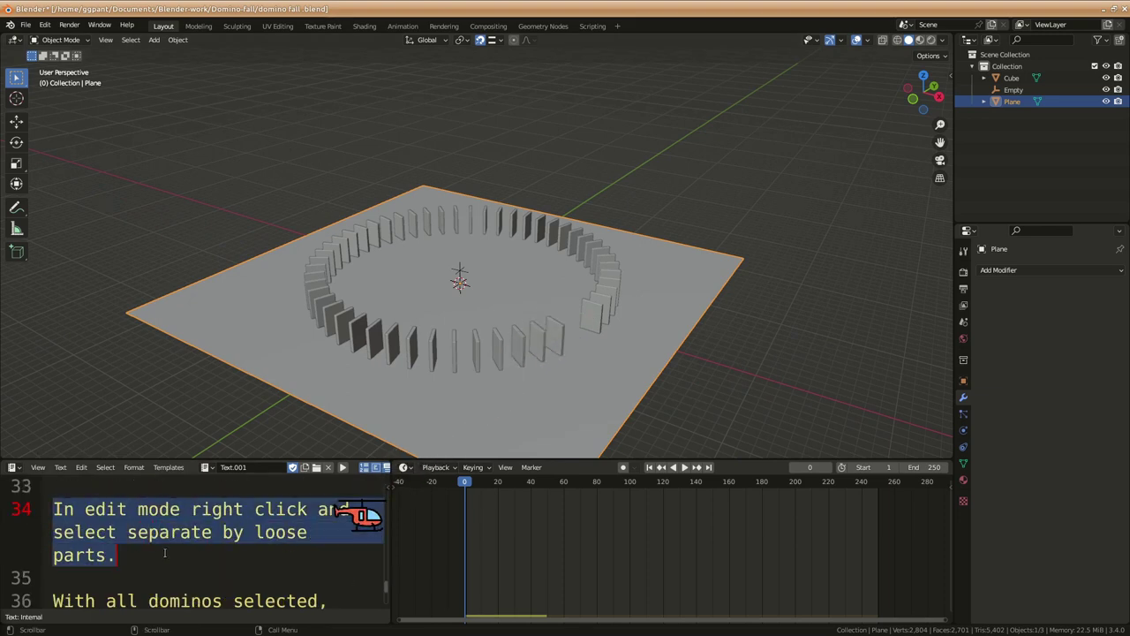
{"action": "left_click", "coordinate": [561, 340]}
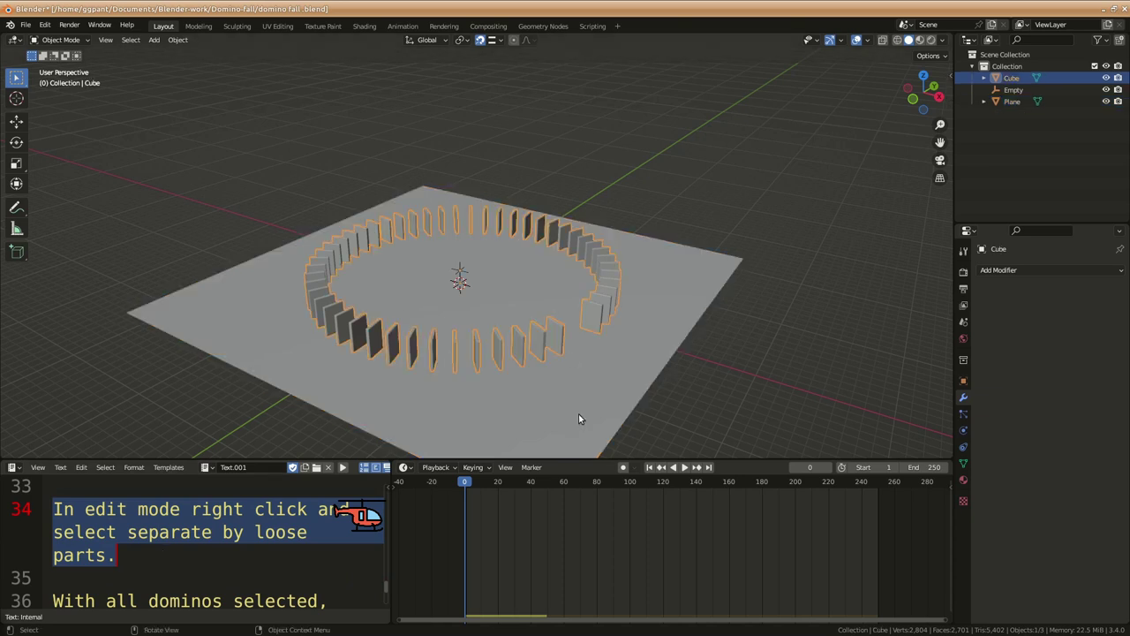
Separate the ring mesh by loose parts into individual domino objects
{"action": "key", "text": "Tab"}
{"action": "right_click", "coordinate": [597, 311]}
{"action": "mouse_move", "coordinate": [563, 504]}
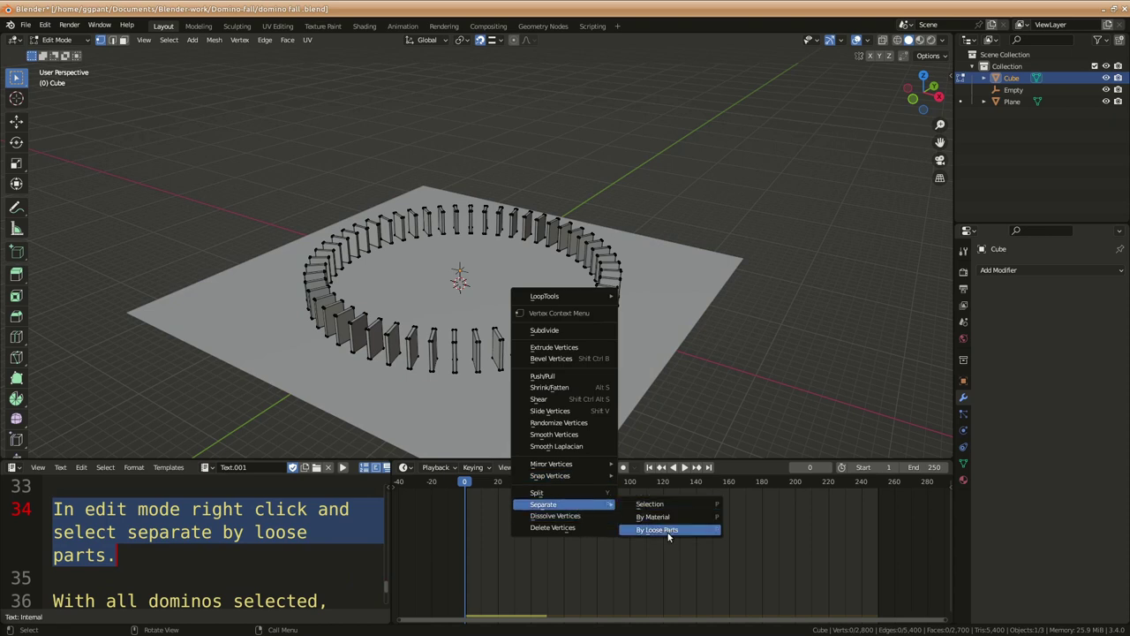
{"action": "left_click", "coordinate": [668, 529]}
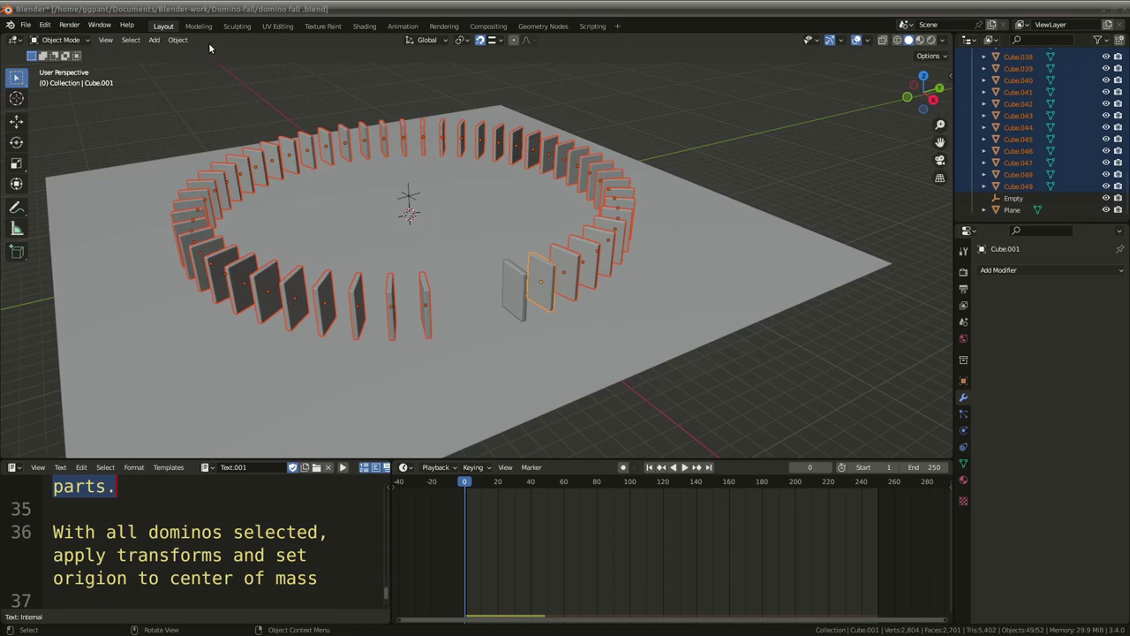
Apply all transforms to the dominoes and set their origins to centre of mass
{"action": "left_click", "coordinate": [177, 40]}
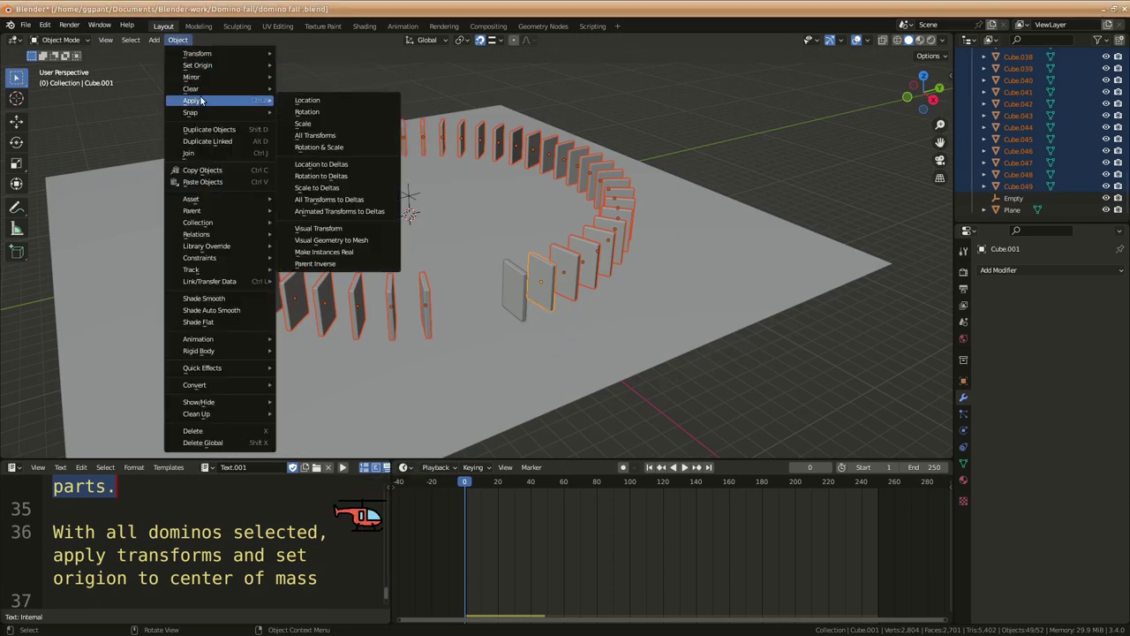
{"action": "left_click", "coordinate": [350, 137]}
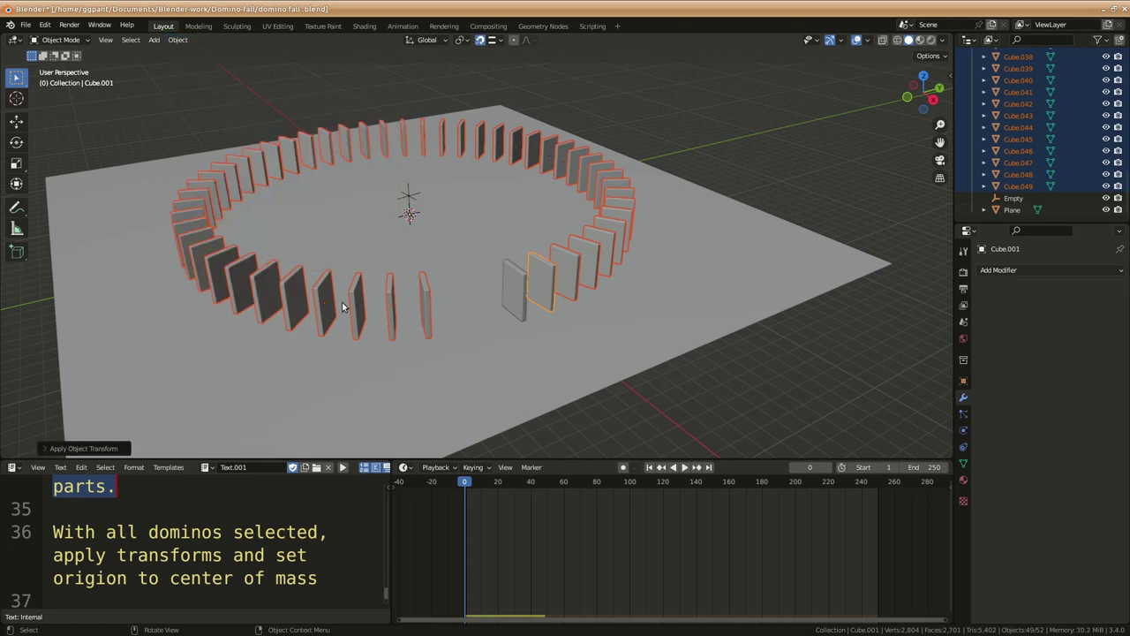
{"action": "left_click", "coordinate": [183, 41]}
{"action": "mouse_move", "coordinate": [198, 65]}
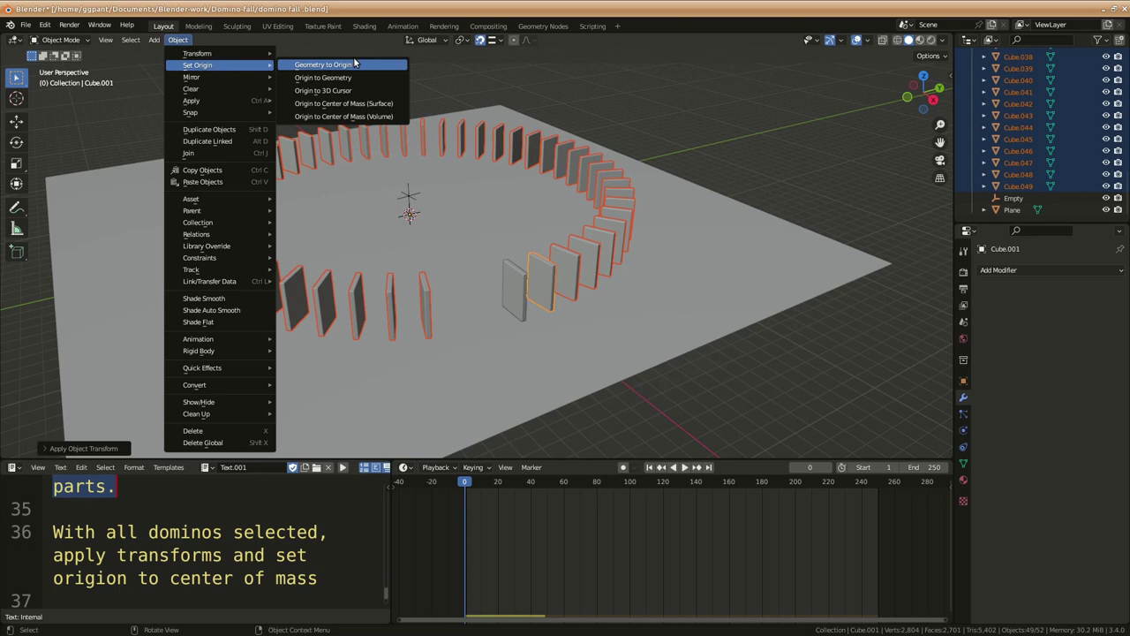
{"action": "left_click", "coordinate": [391, 119]}
Rotate the first domino, Cube.049, by -15.1° about Z so it tilts toward its neighbour
{"action": "left_click", "coordinate": [499, 336]}
{"action": "key", "text": "r"}
{"action": "left_click", "coordinate": [565, 395]}
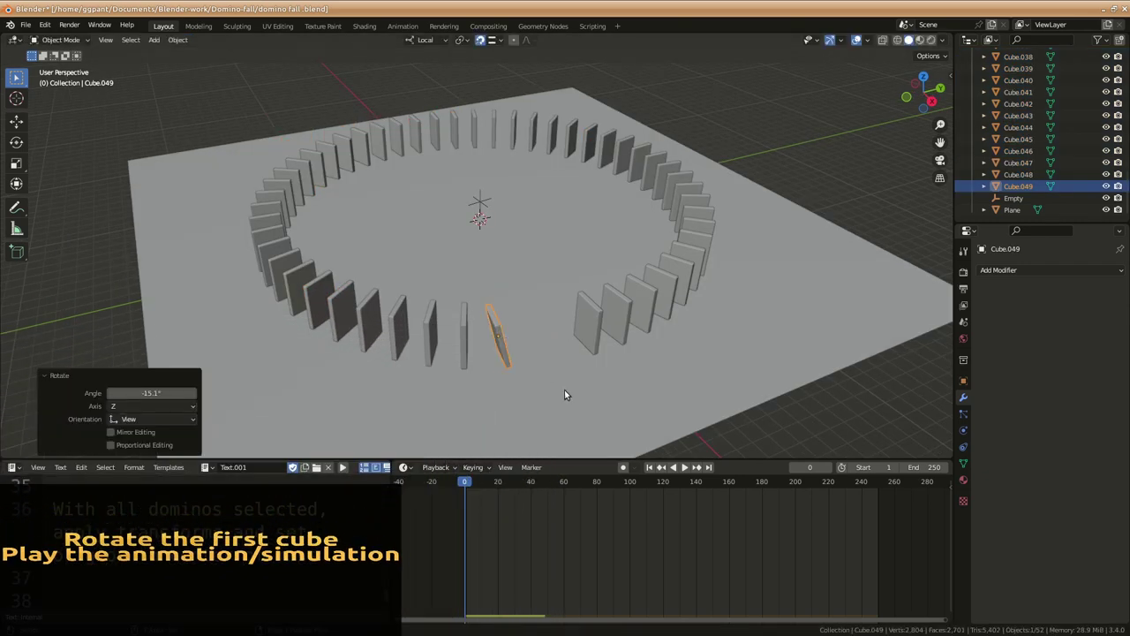
Play the timeline to watch the dominoes fall
{"action": "left_click", "coordinate": [685, 467]}
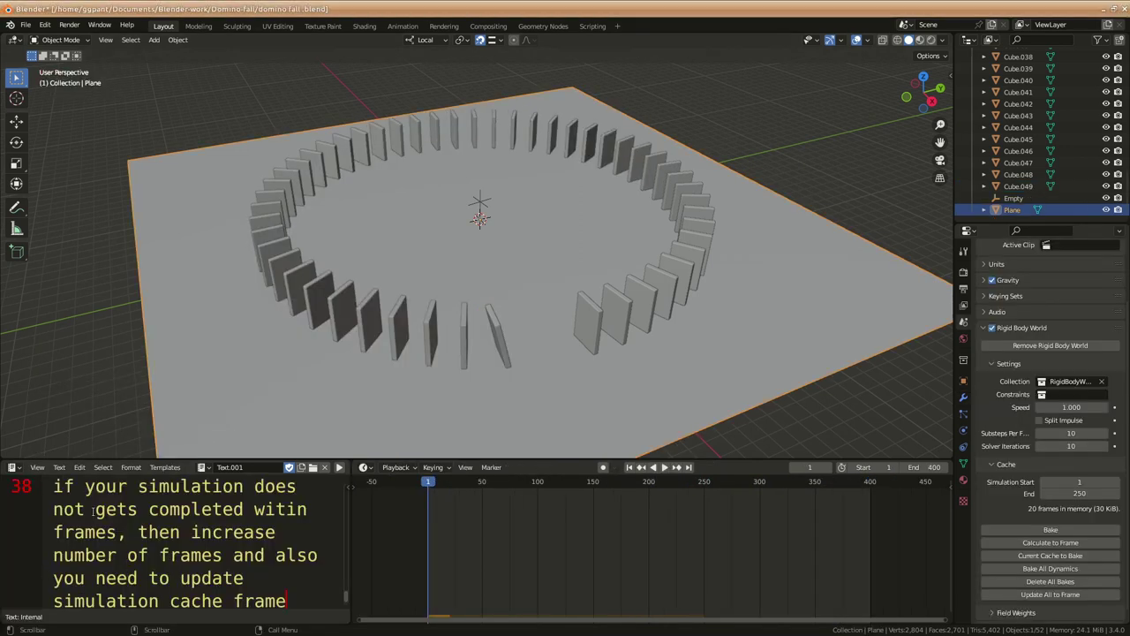
Review the note on simulation cache frames and the Rigid Body World cache panel
{"action": "scroll", "coordinate": [41, 568], "scroll_direction": "up", "scroll_amount": 1}
{"action": "mouse_move", "coordinate": [54, 555]}
{"action": "left_mouse_down"}
{"action": "mouse_move", "coordinate": [276, 578]}
{"action": "mouse_move", "coordinate": [289, 601]}
{"action": "left_mouse_up"}
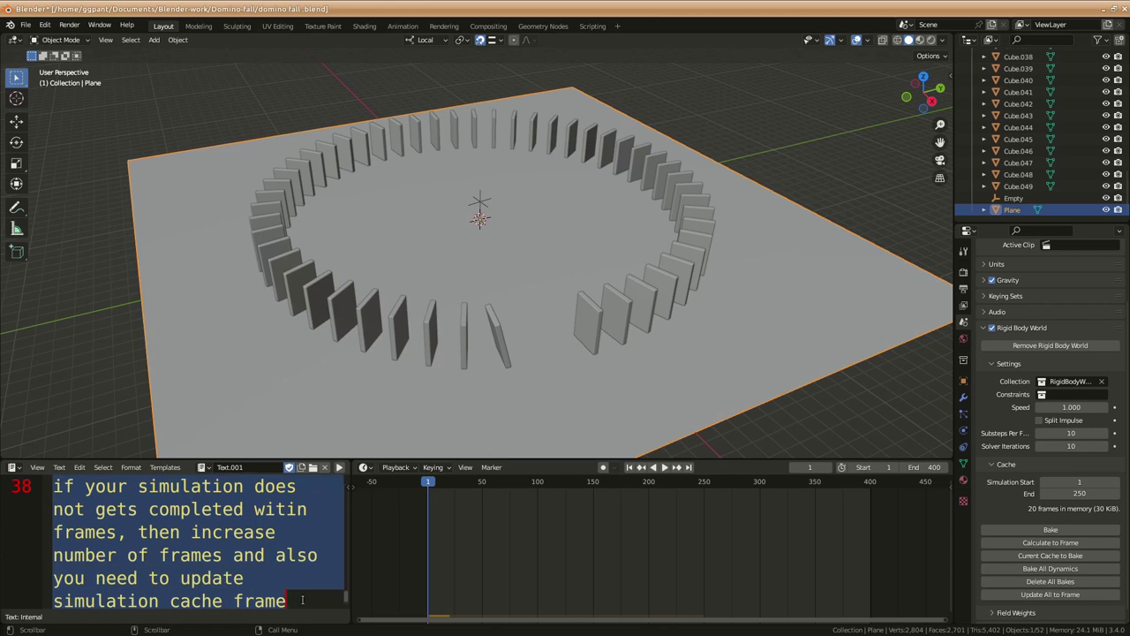
{"action": "left_click", "coordinate": [302, 600]}
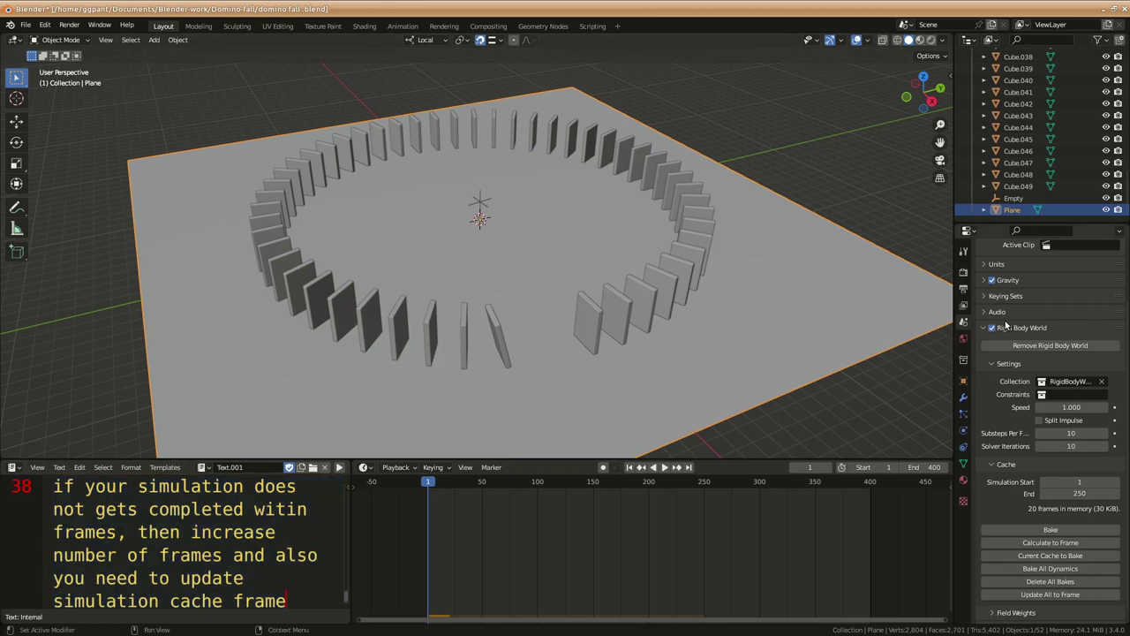
{"action": "left_click", "coordinate": [998, 464]}
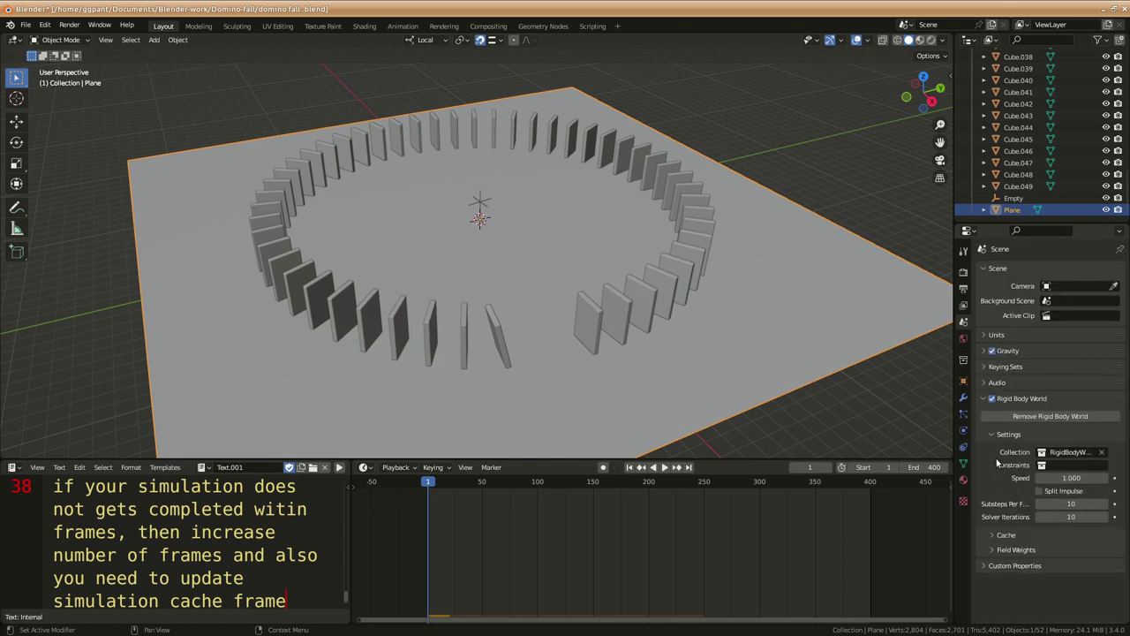
{"action": "left_click", "coordinate": [1000, 535]}
{"action": "scroll", "coordinate": [1050, 530], "scroll_direction": "down", "scroll_amount": 3}
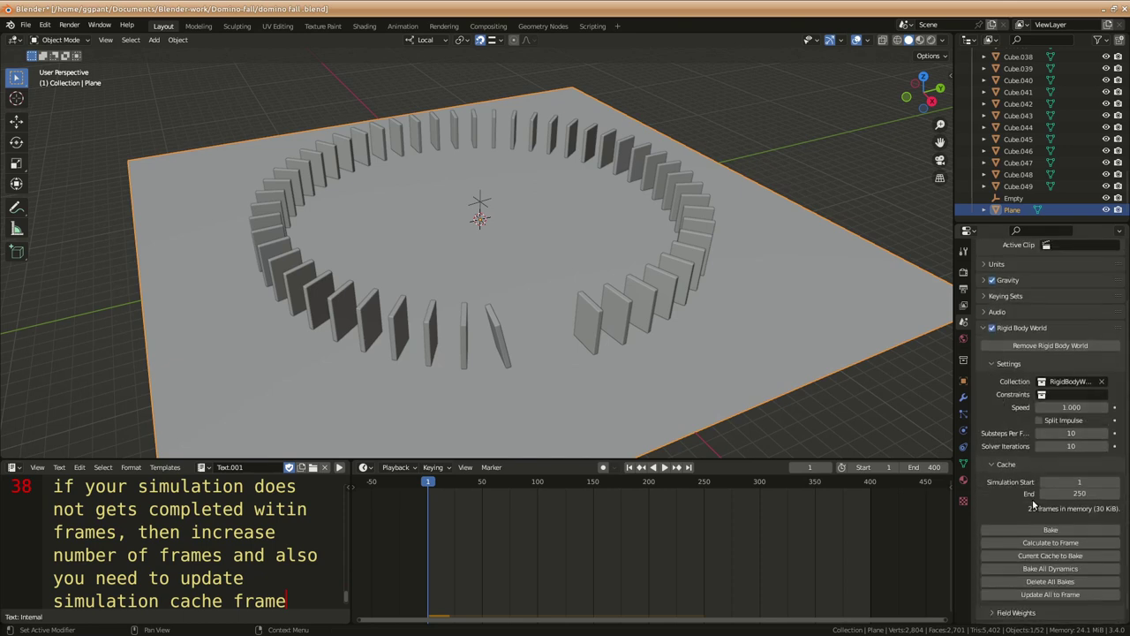
Set the rigid body cache end frame to 400 and play the simulation
{"action": "left_click", "coordinate": [1073, 481]}
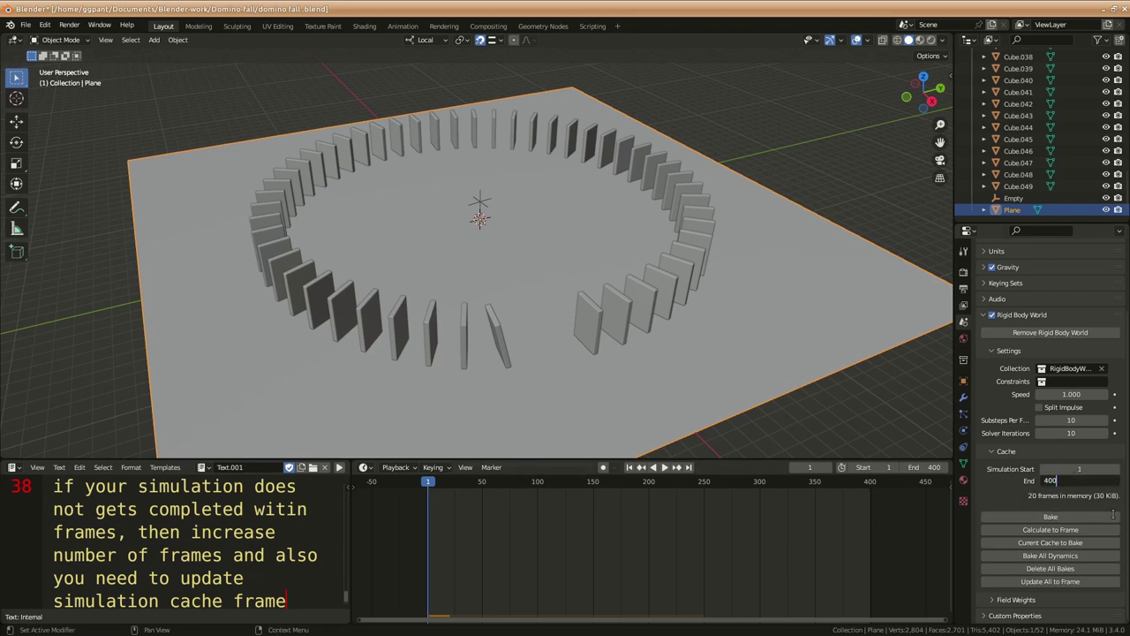
{"action": "key", "text": "Return"}
{"action": "left_click", "coordinate": [664, 468]}
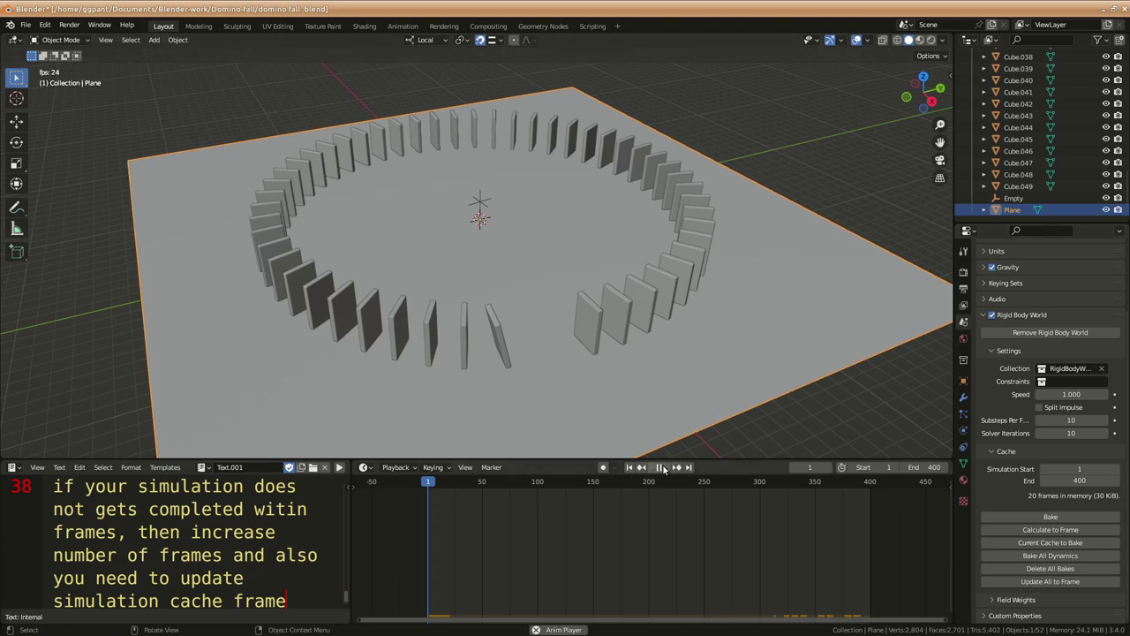